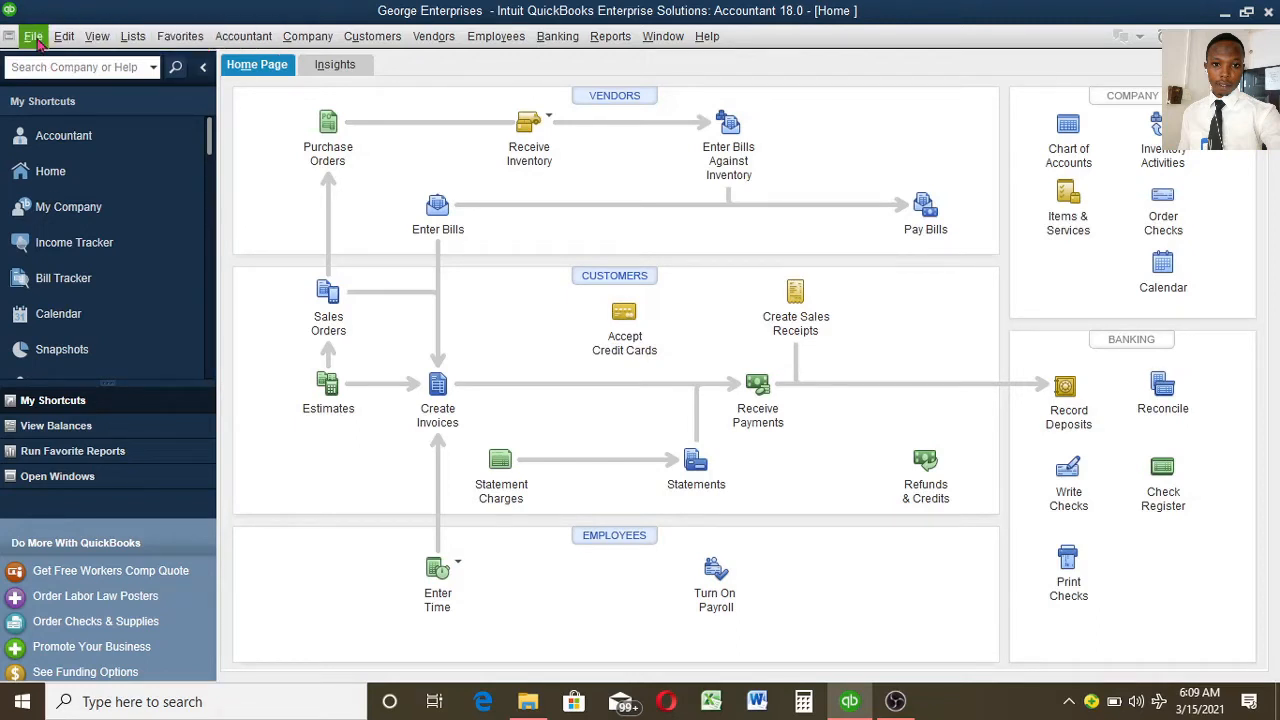
left_click(33, 36)
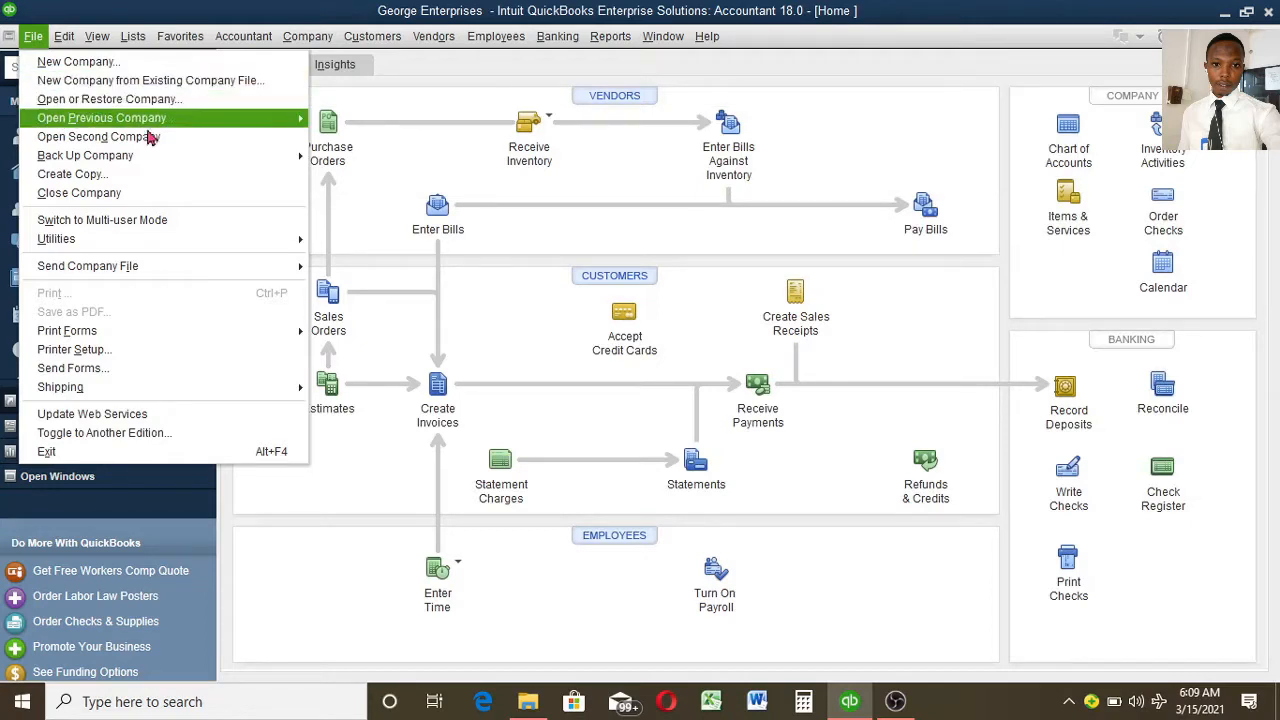
mouse_move(149, 157)
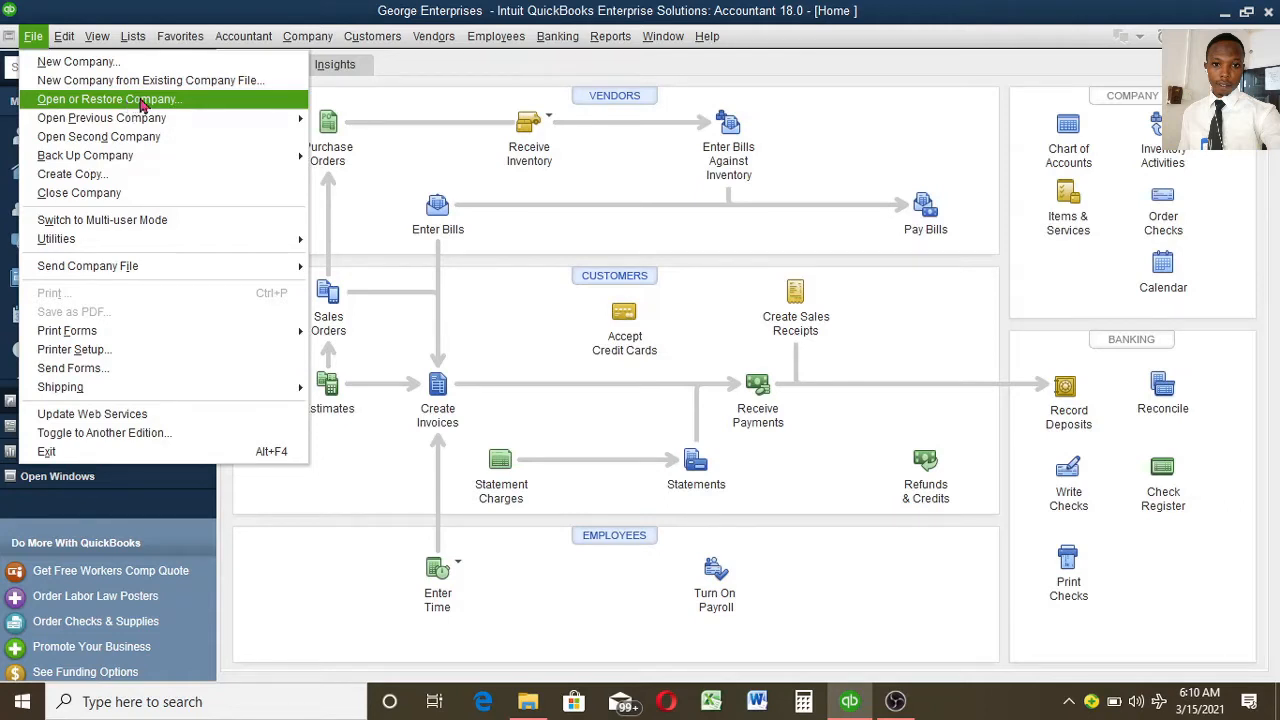
left_click(142, 104)
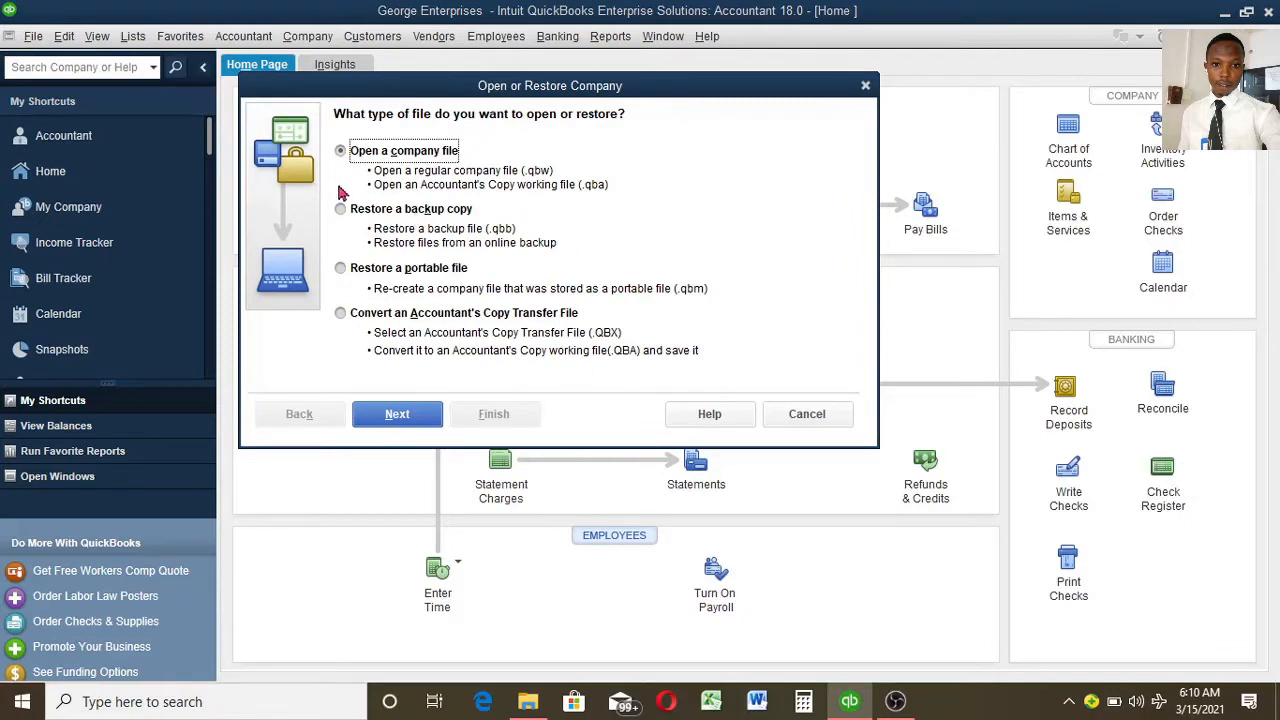
left_click(347, 218)
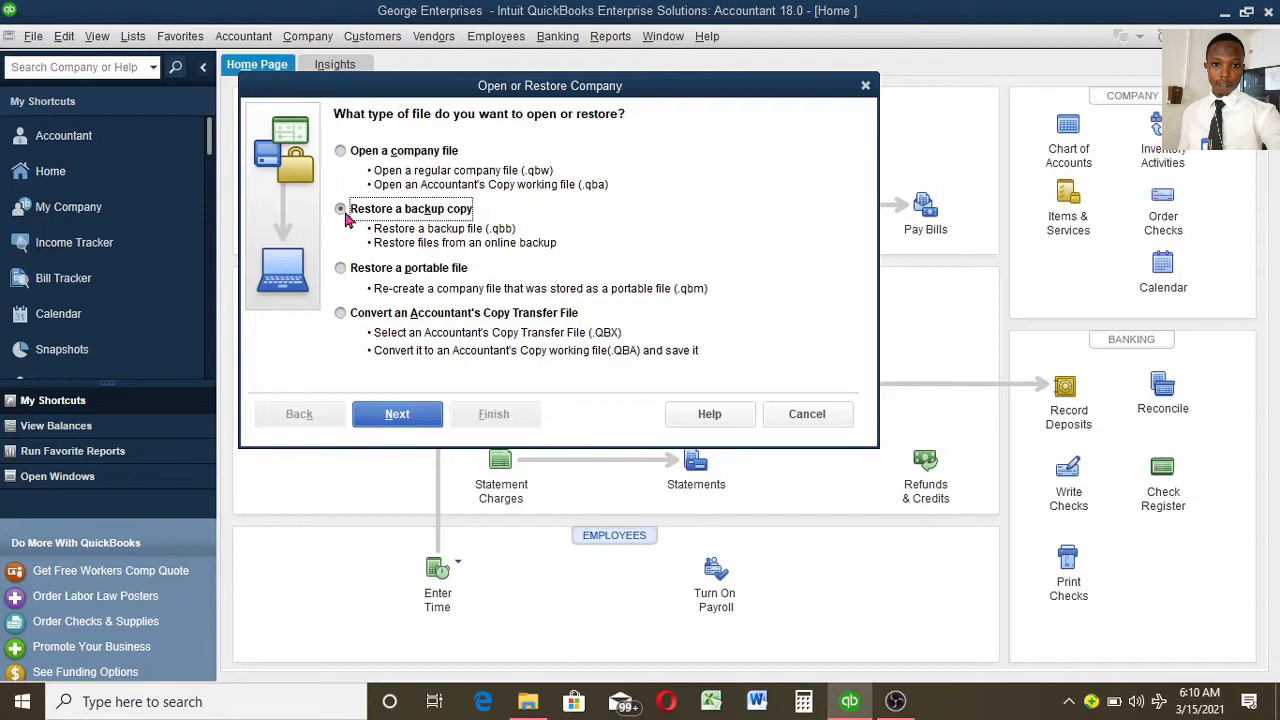
left_click(409, 414)
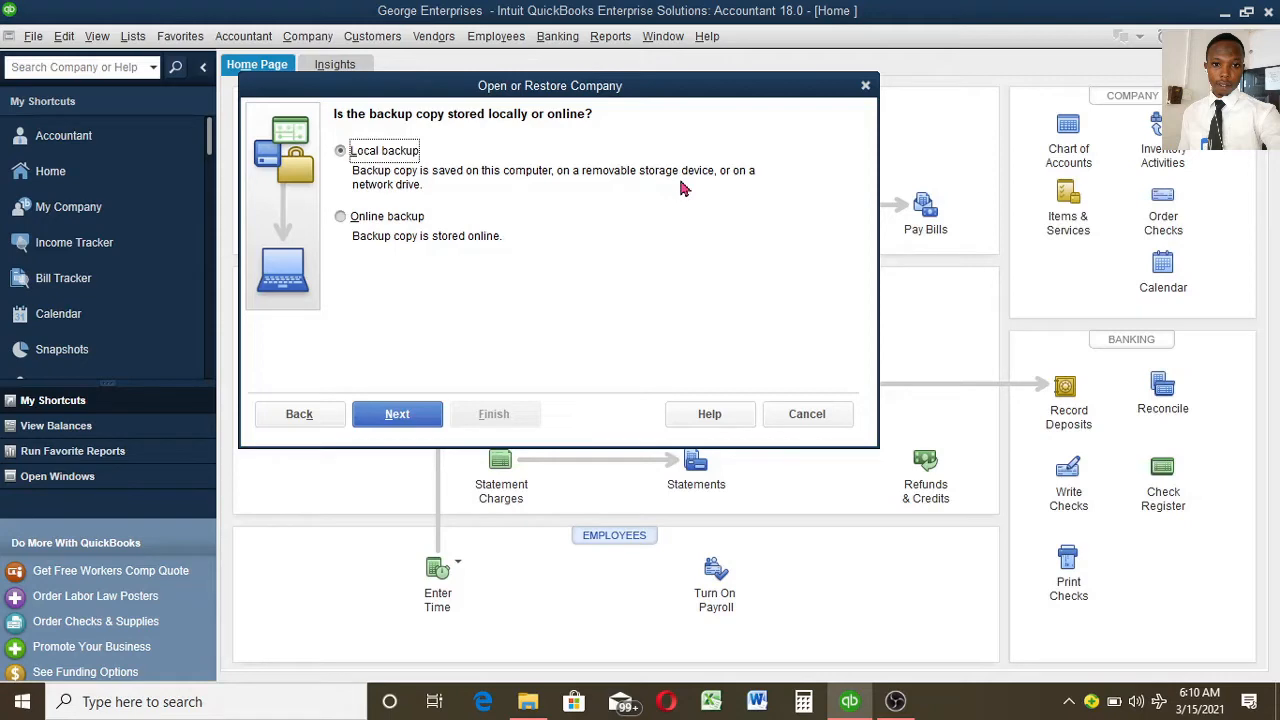
left_click(402, 416)
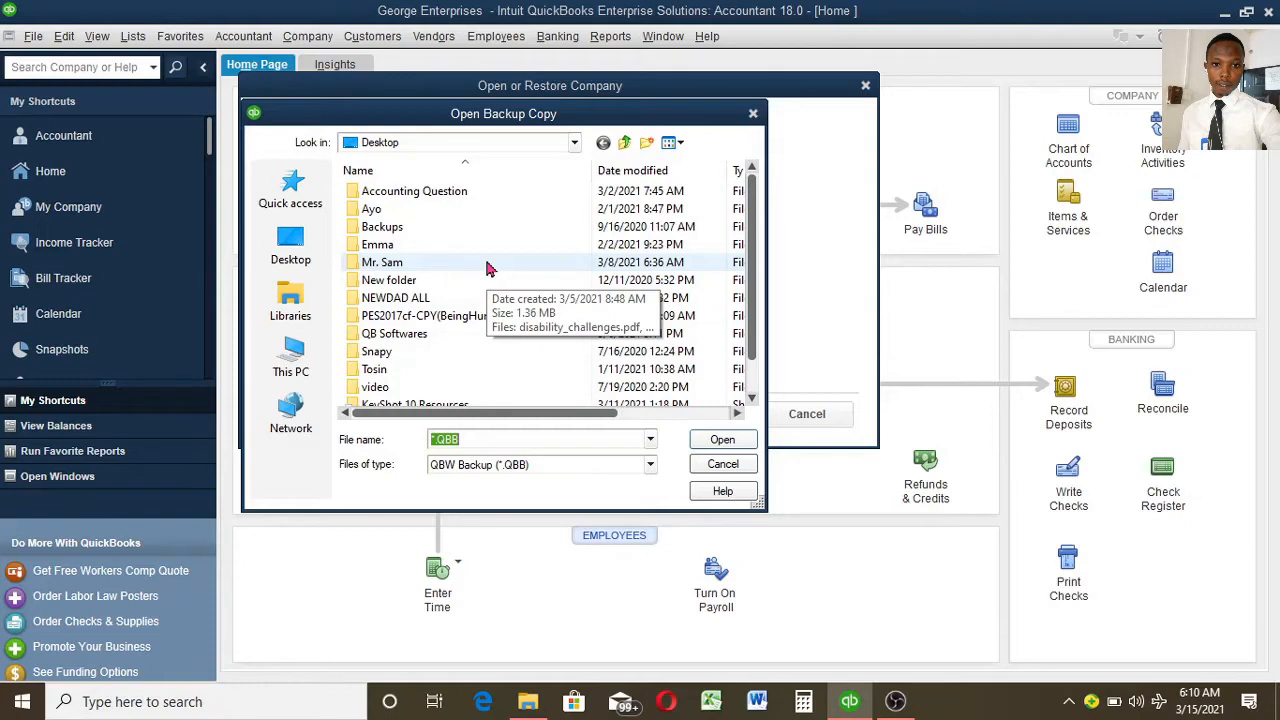
left_click(576, 146)
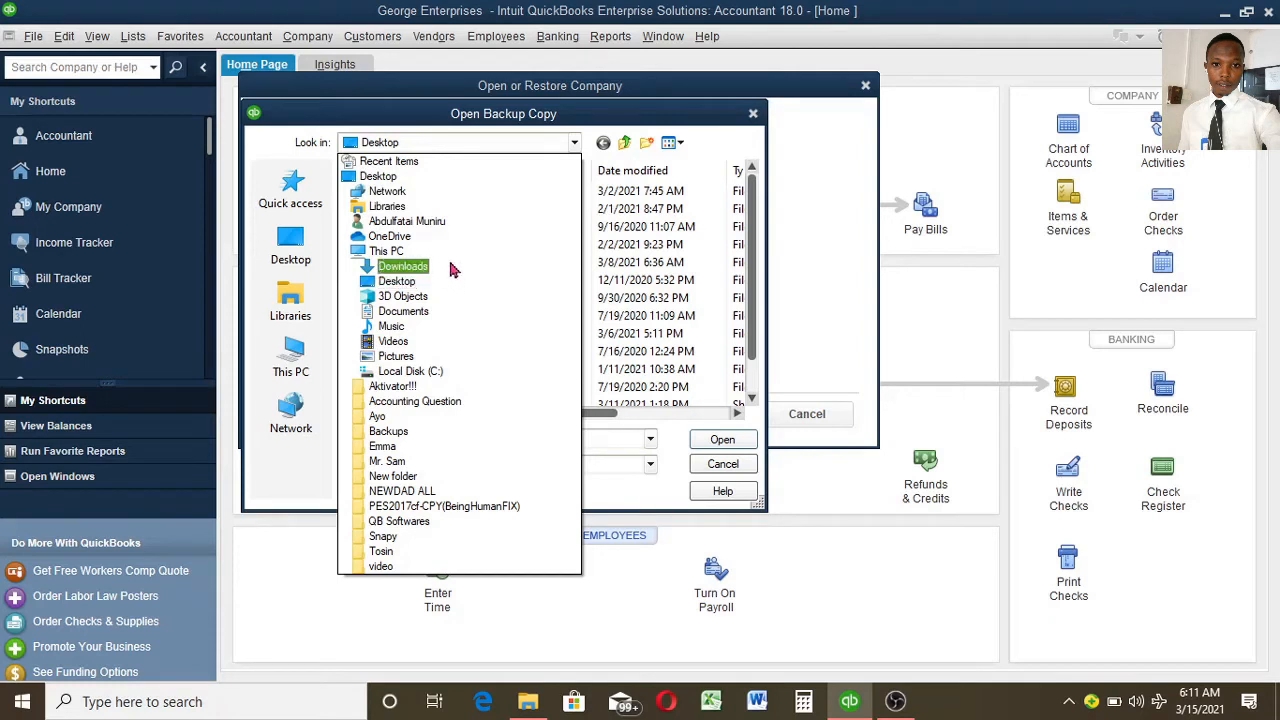
left_click(575, 146)
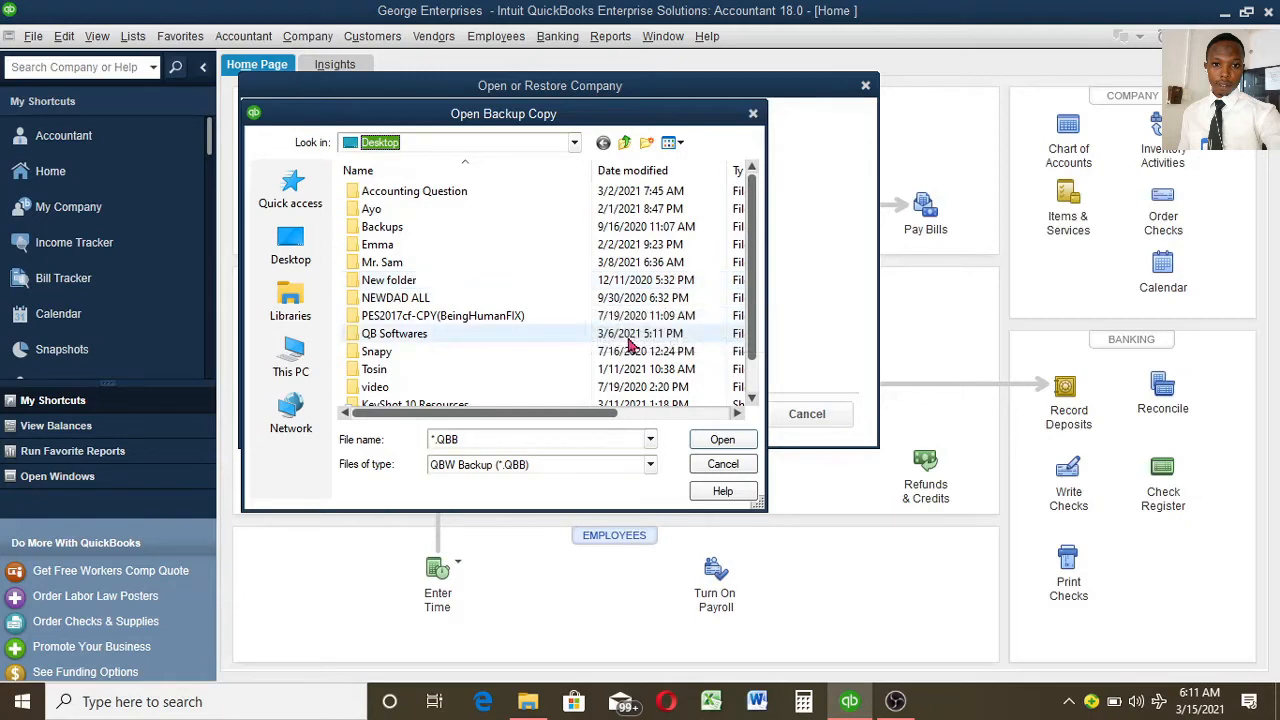
left_click(724, 466)
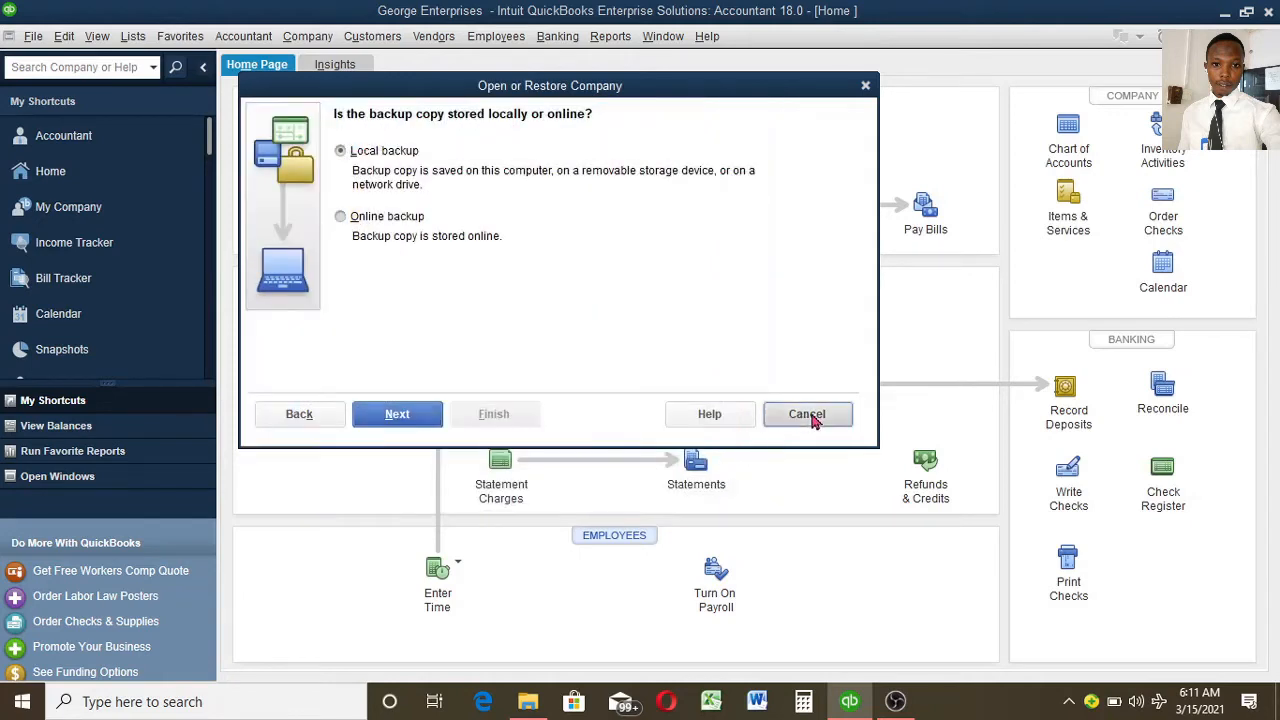
left_click(807, 414)
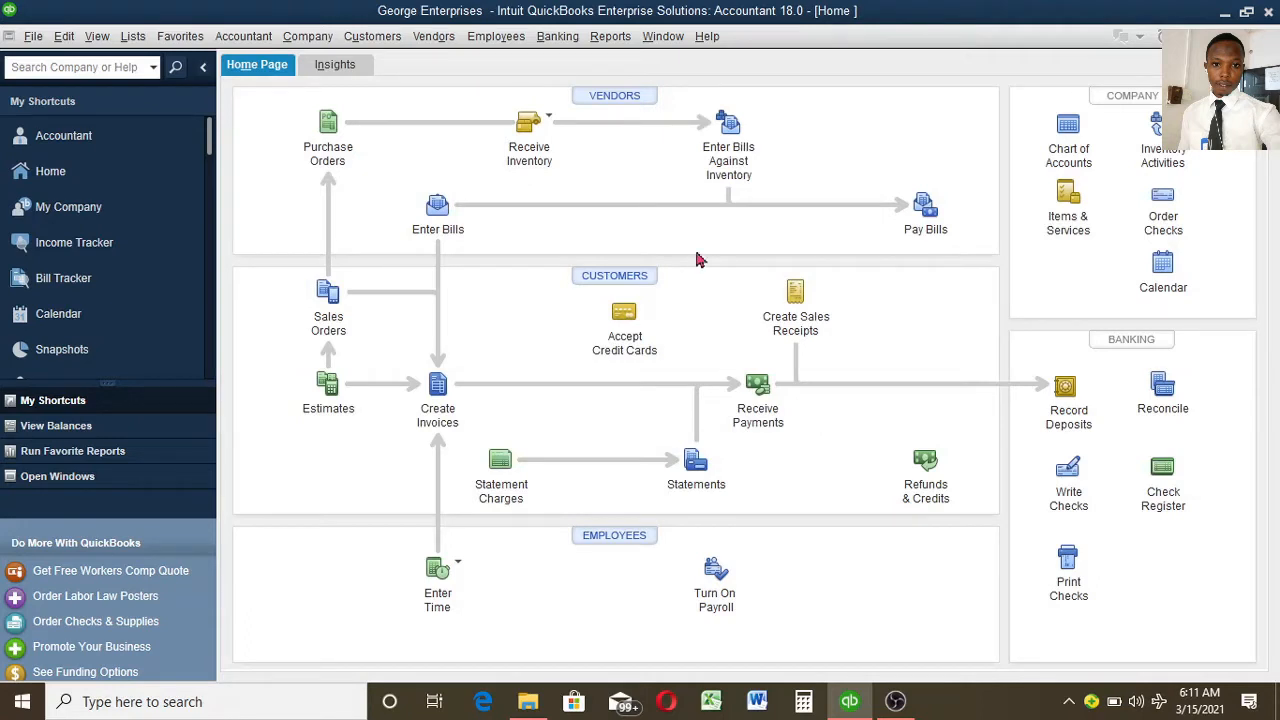
Open the Profit & Loss Standard report from the company and financial reports
left_click(621, 36)
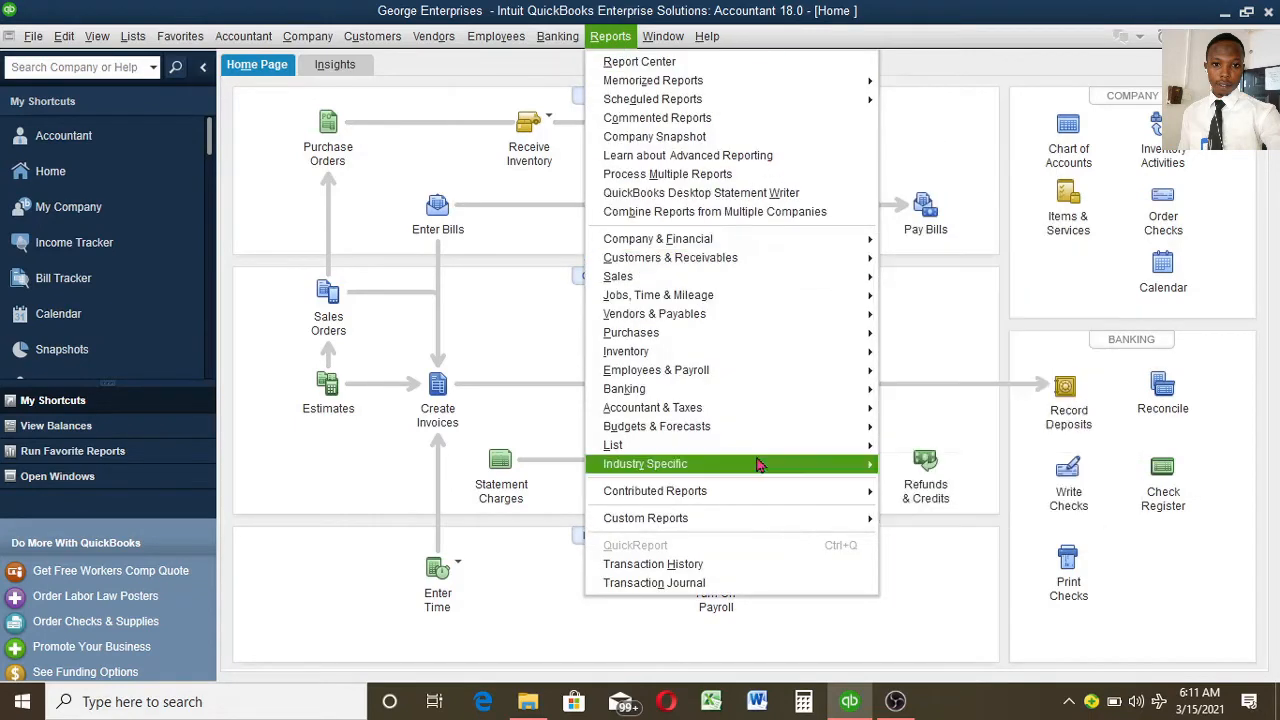
mouse_move(783, 240)
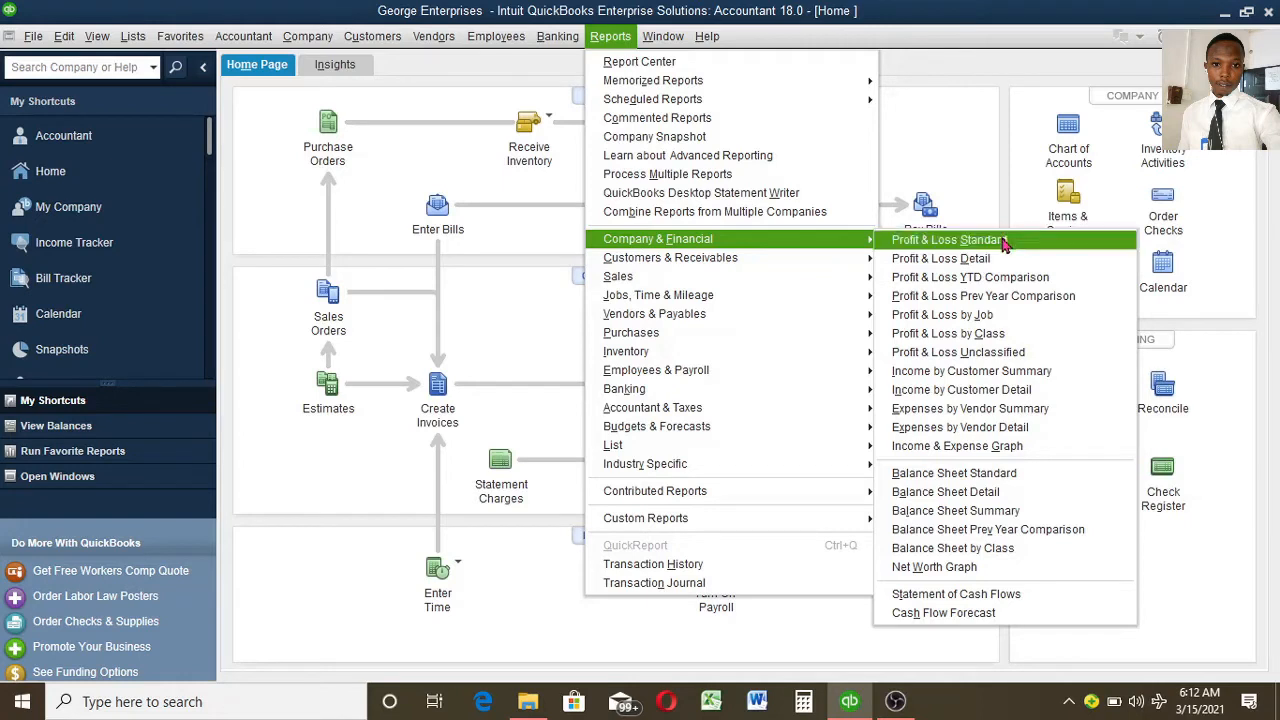
left_click(1003, 242)
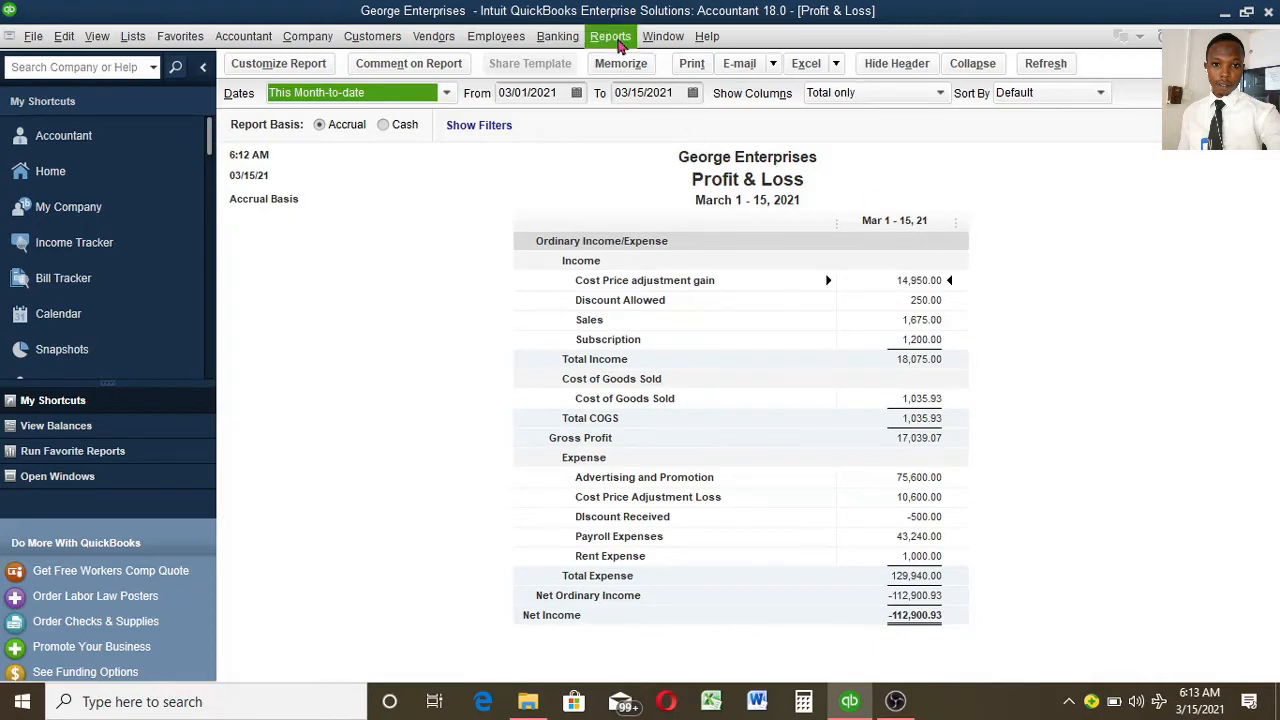
Open the Profit & Loss Detail report and widen its Adj column slightly
left_click(615, 38)
mouse_move(812, 248)
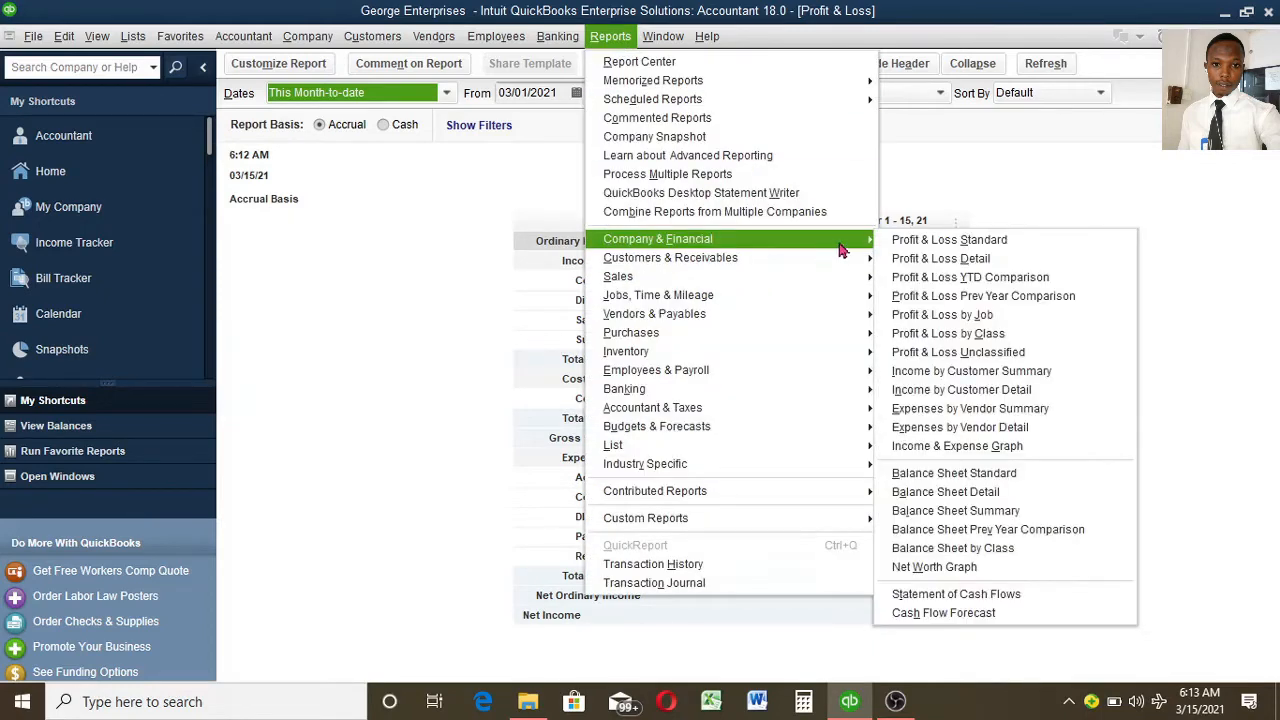
left_click(914, 260)
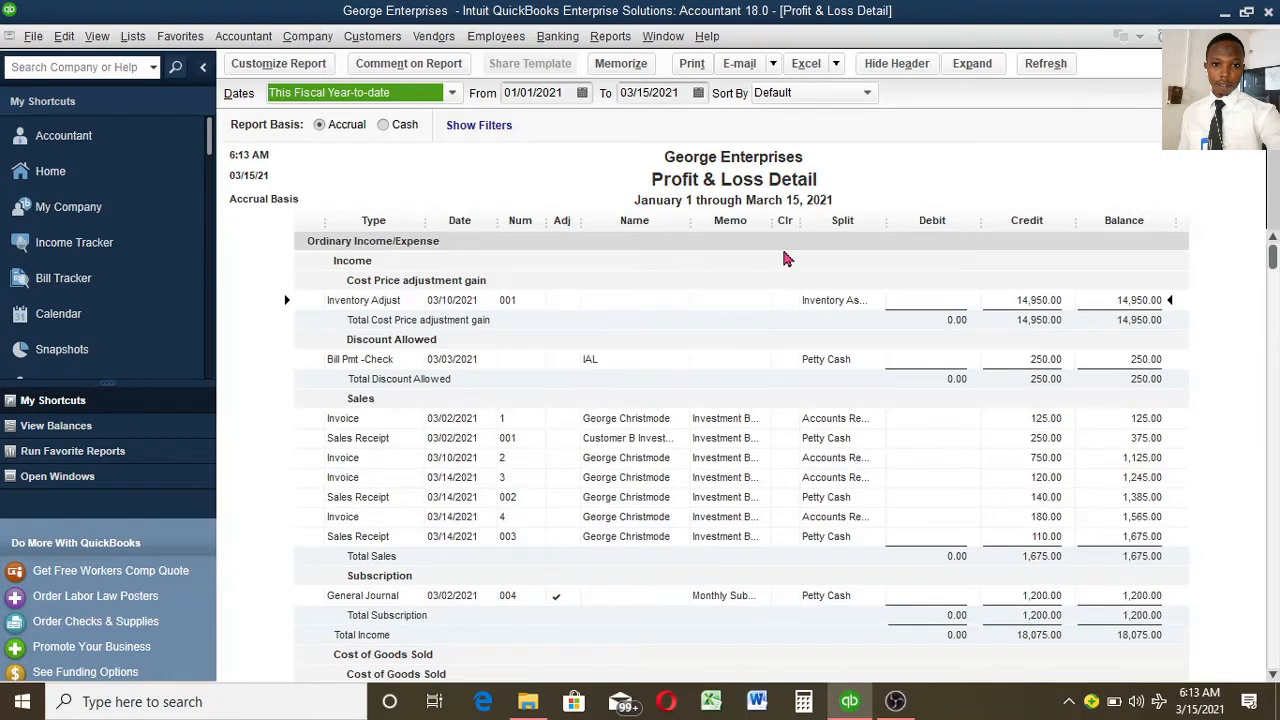
left_click_drag(580, 220, 604, 220)
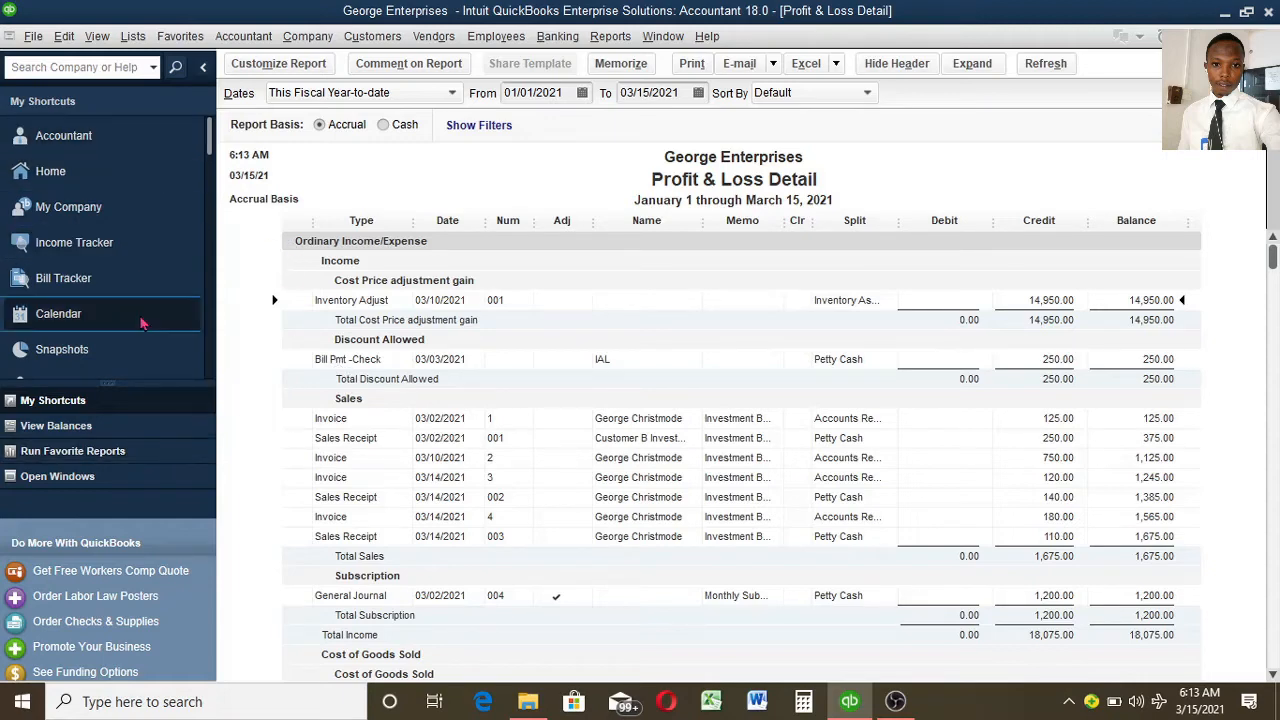
List the open windows in the sidebar and switch back to the Profit & Loss report
left_click(118, 484)
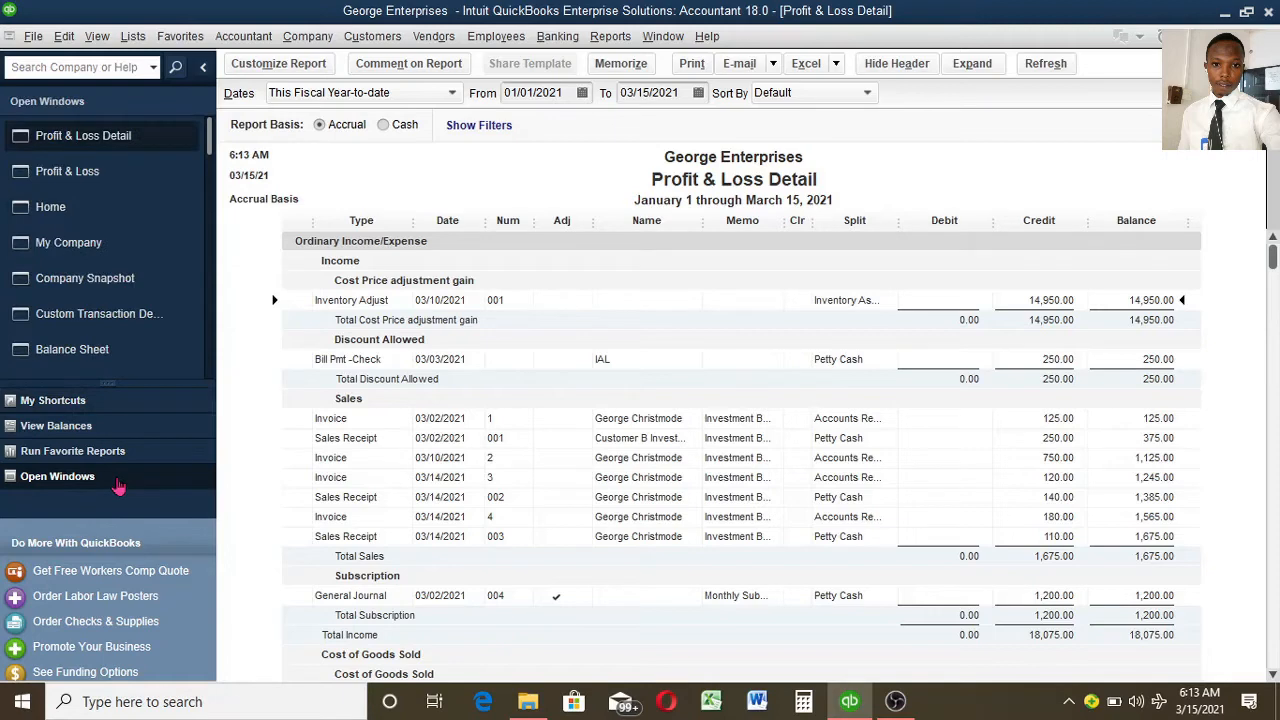
left_click(132, 36)
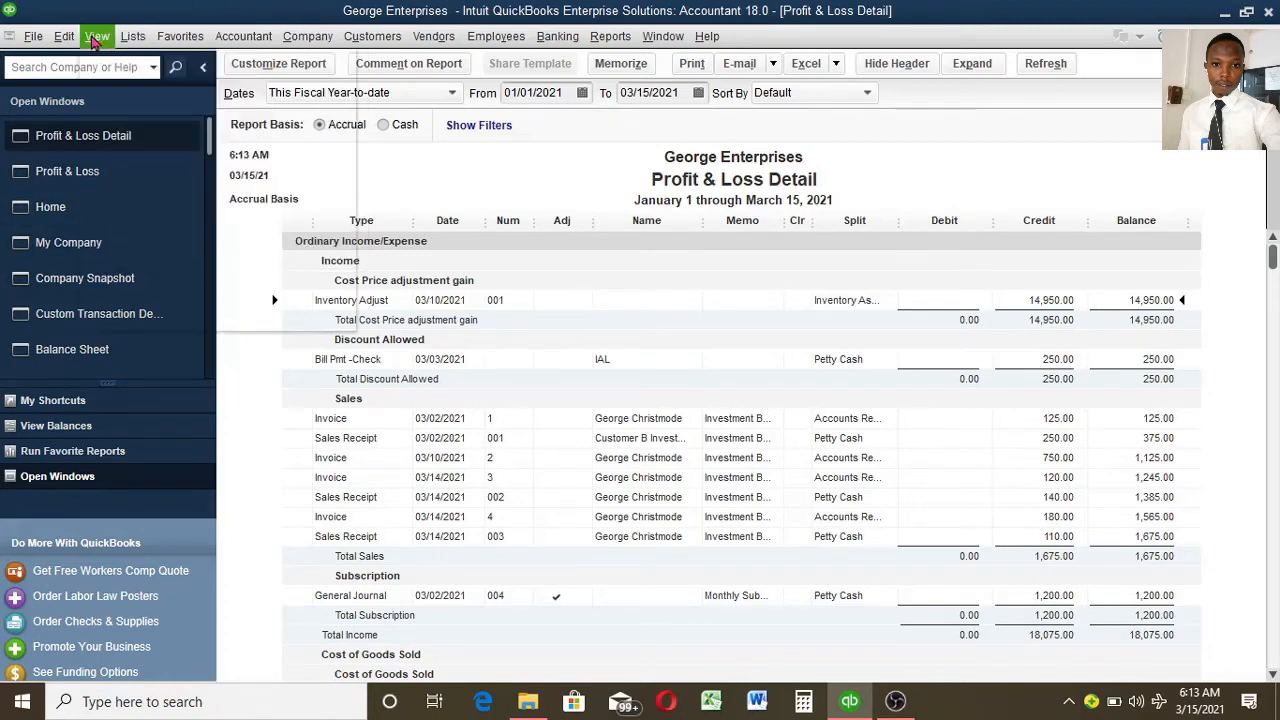
left_click(97, 36)
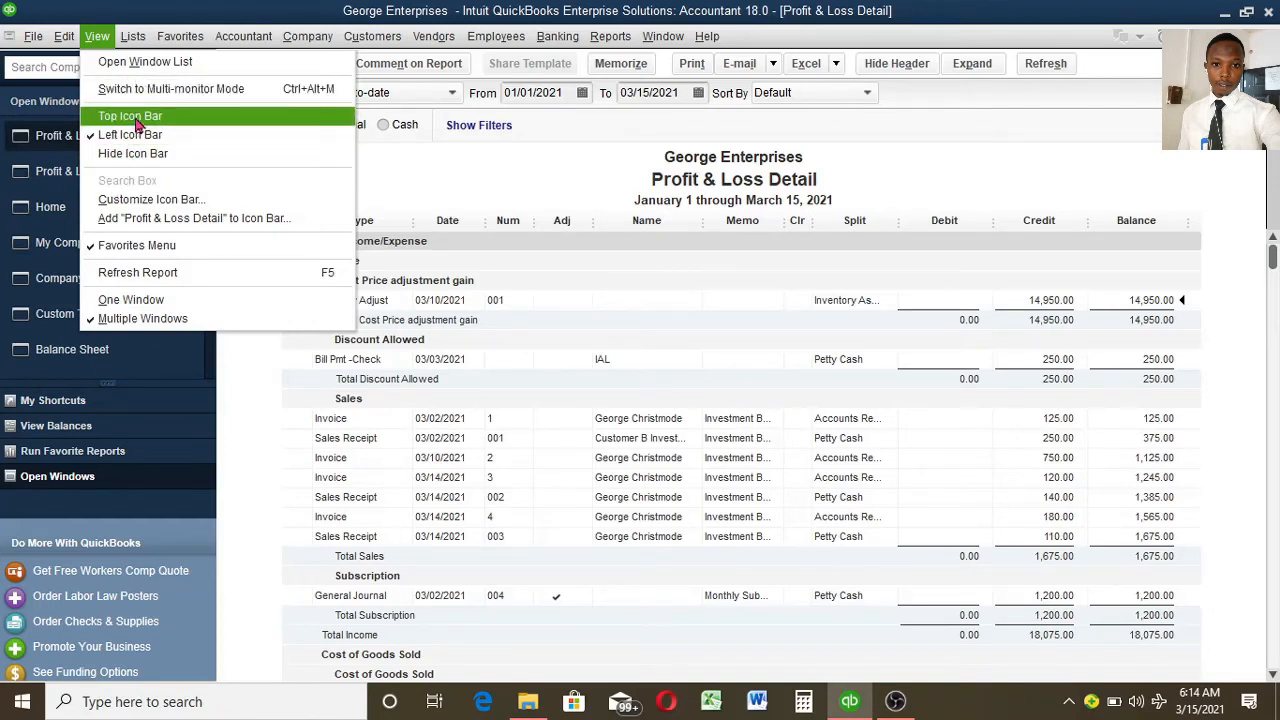
left_click(122, 522)
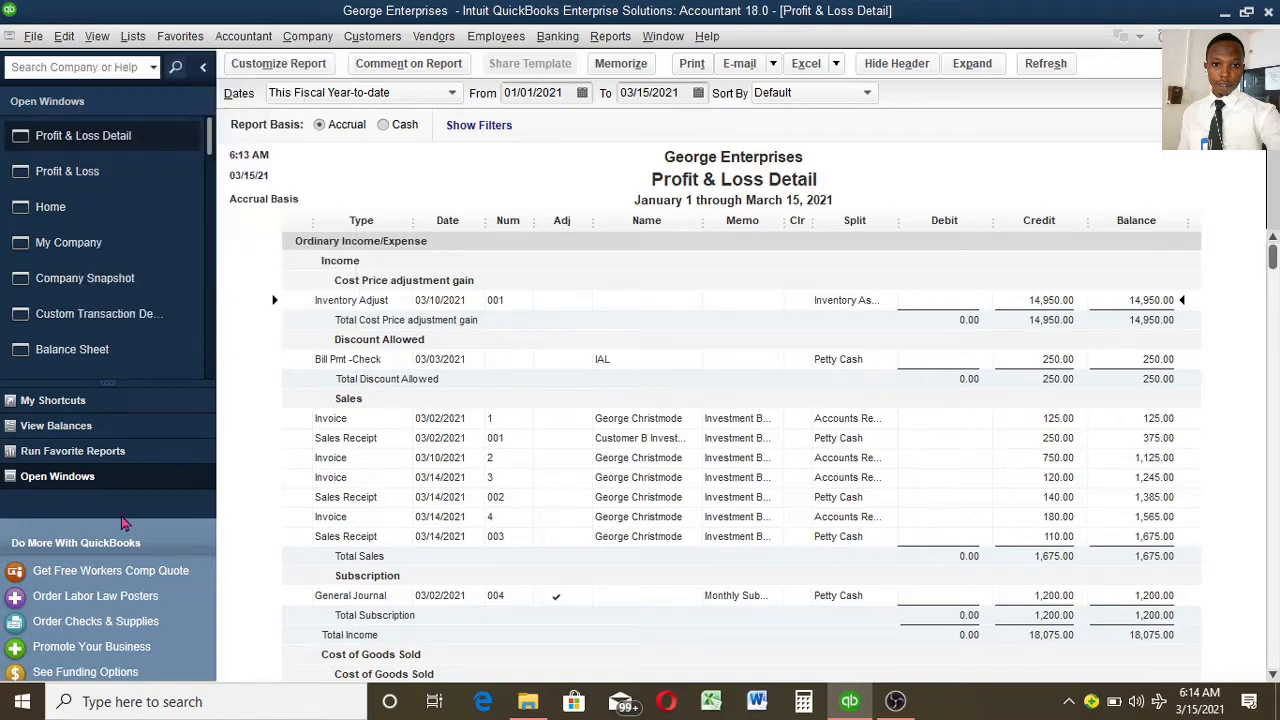
left_click(156, 174)
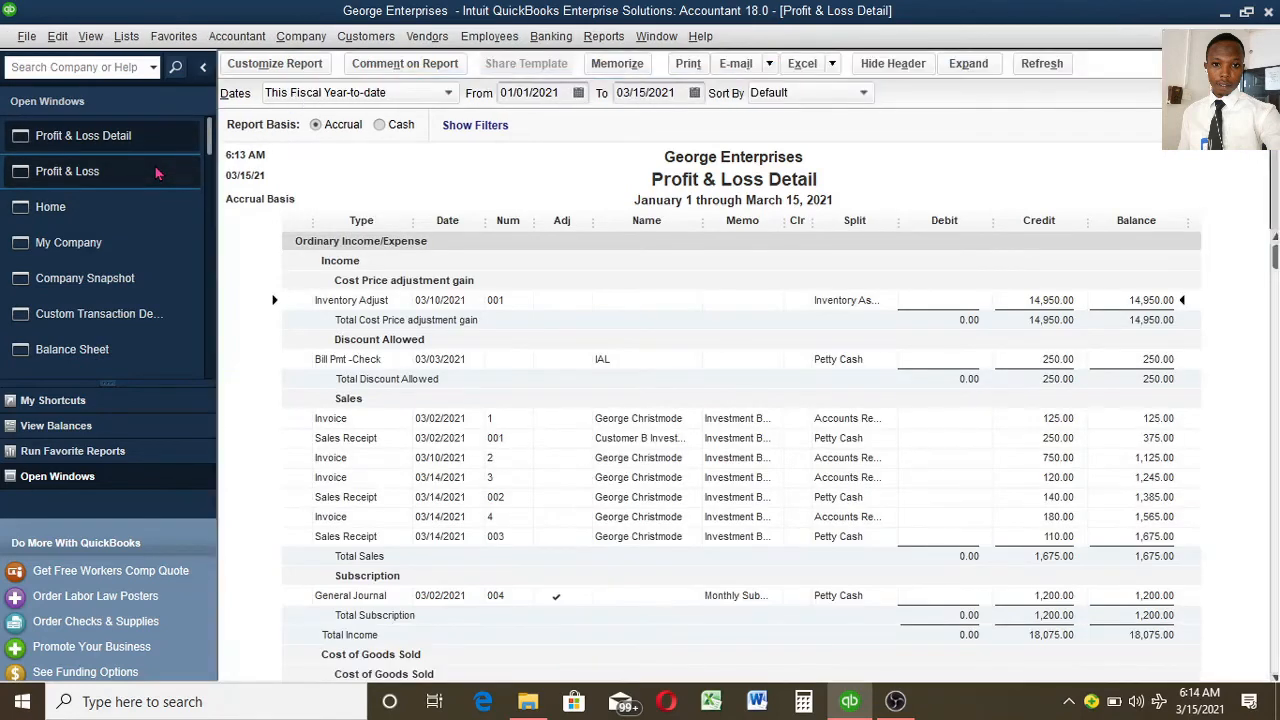
left_click(157, 173)
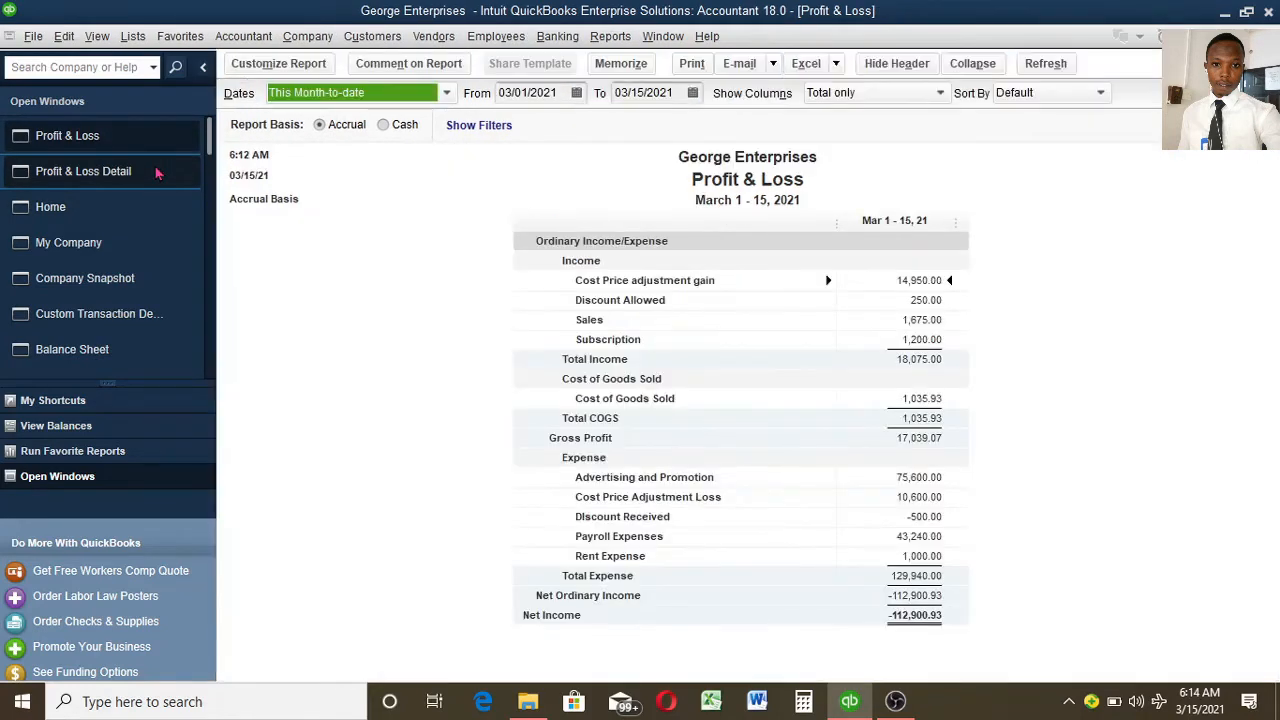
left_click(447, 93)
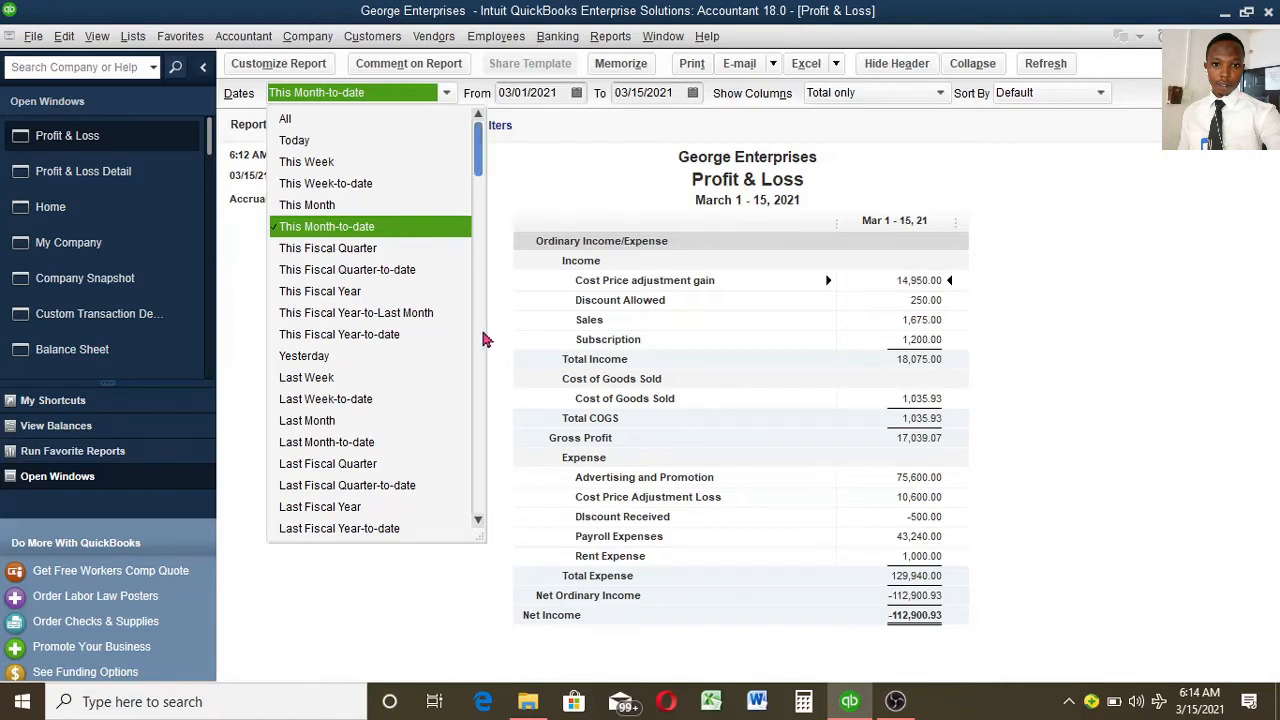
scroll(483, 340, "down", 2)
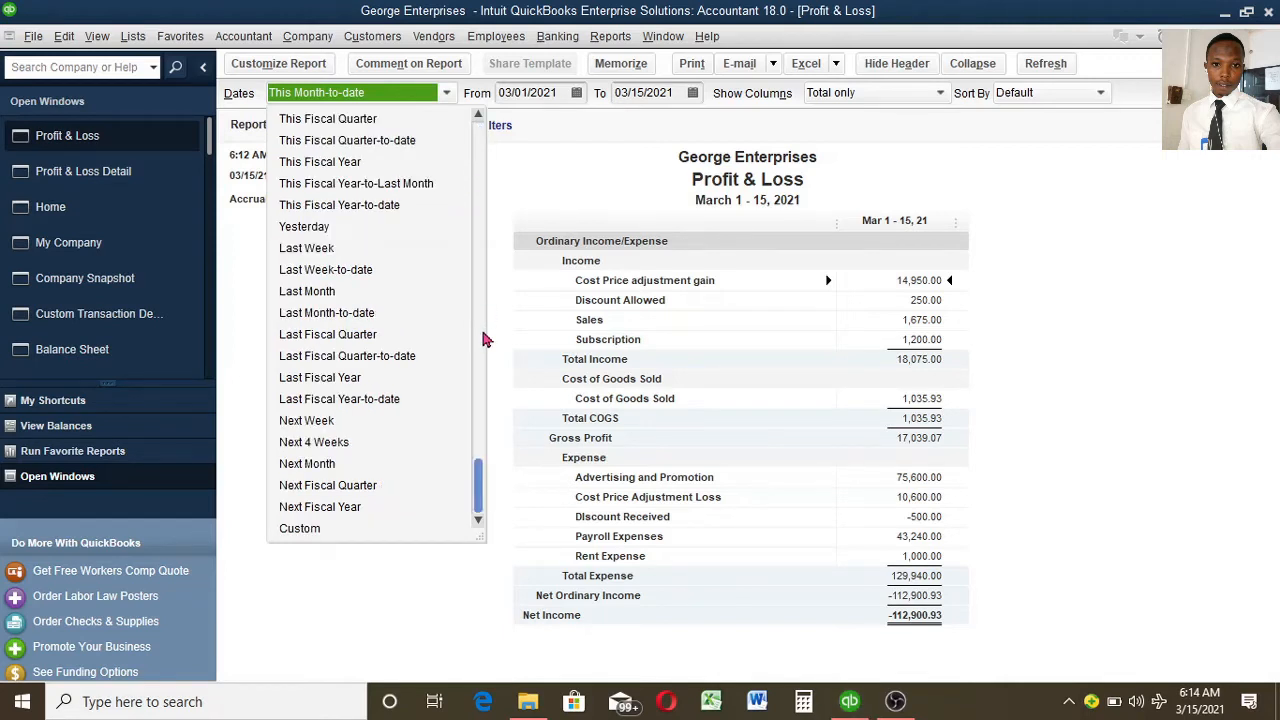
left_click(509, 194)
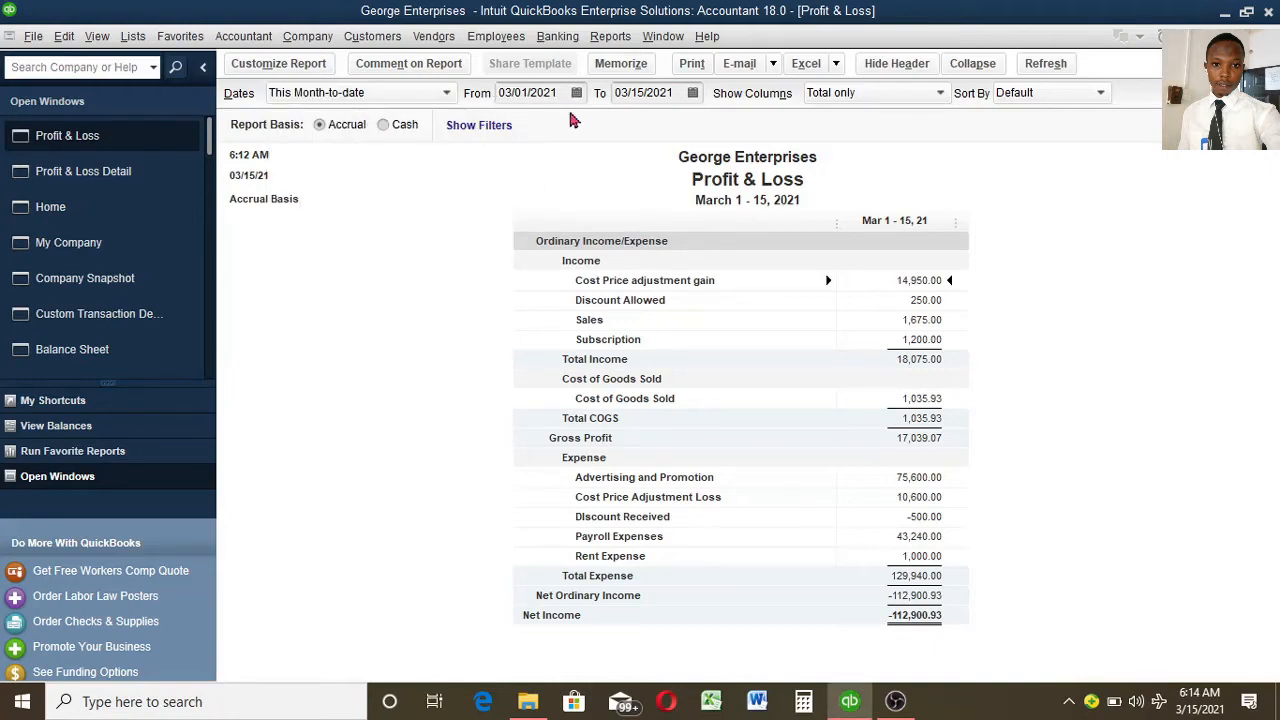
left_click(447, 92)
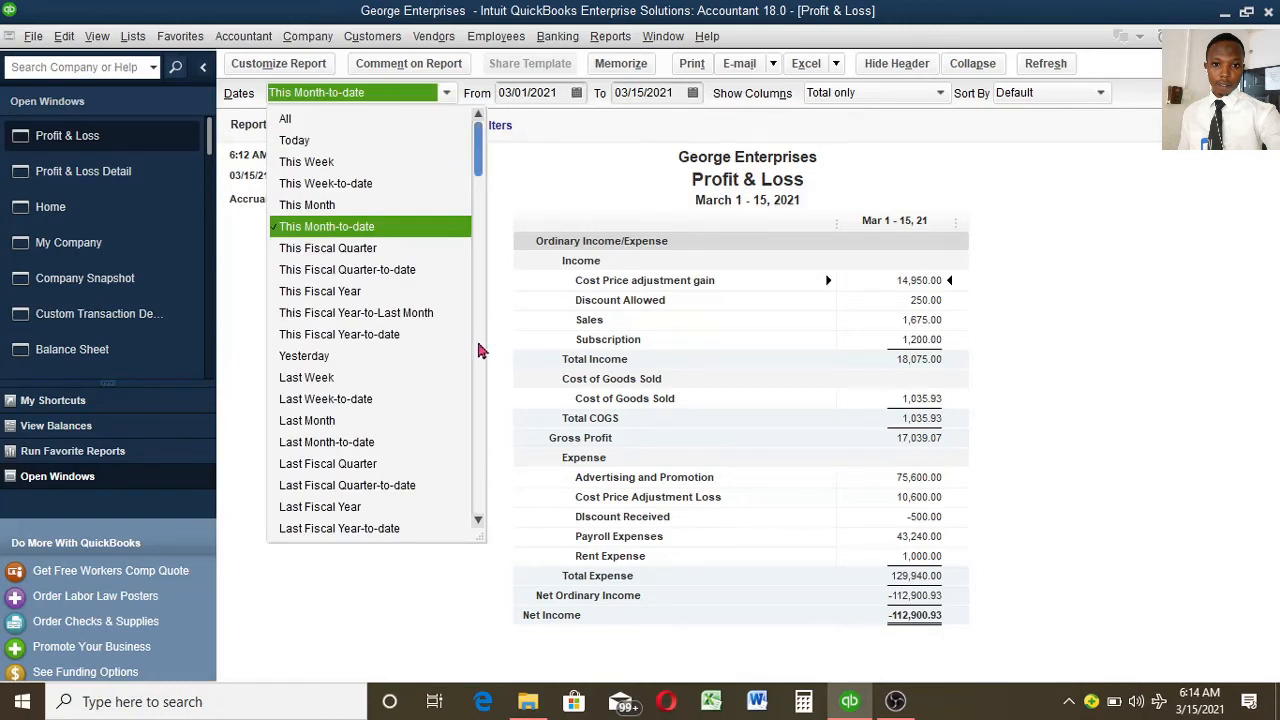
scroll(480, 348, "down", 2)
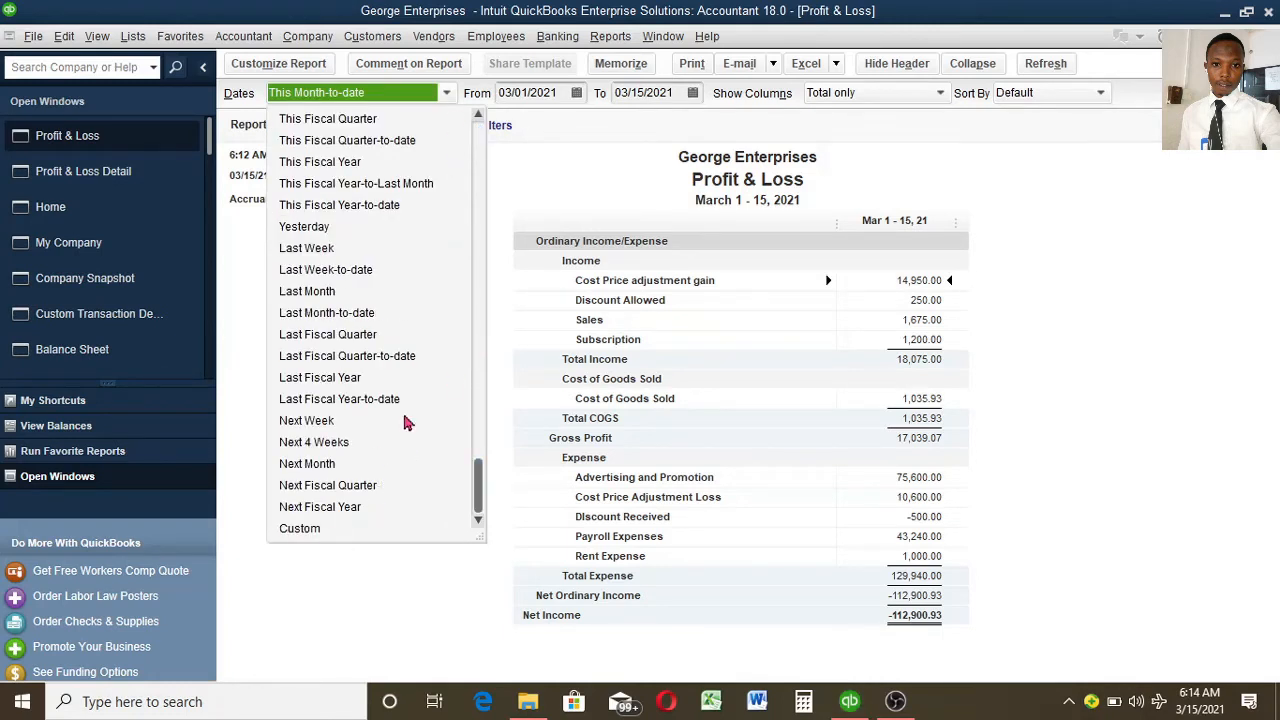
left_click(553, 183)
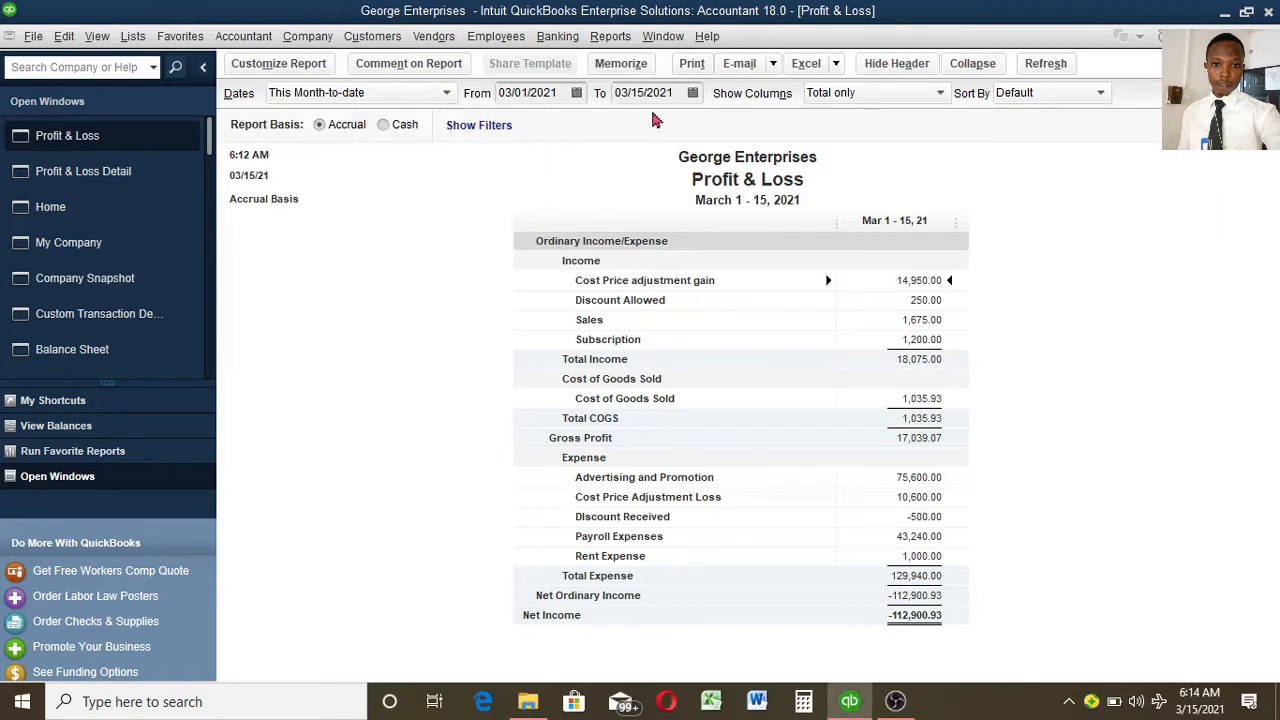
Break the Profit & Loss report's columns down by day, and change the column breakdown to Month
left_click(935, 97)
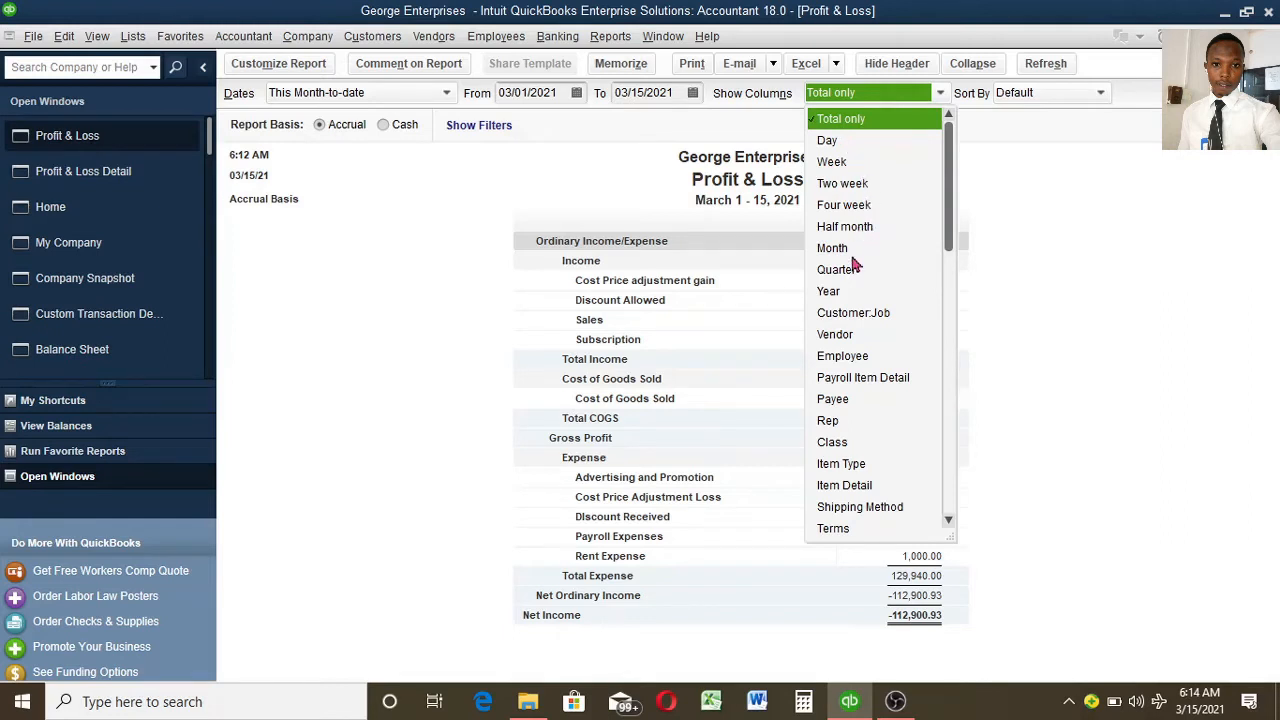
left_click(850, 141)
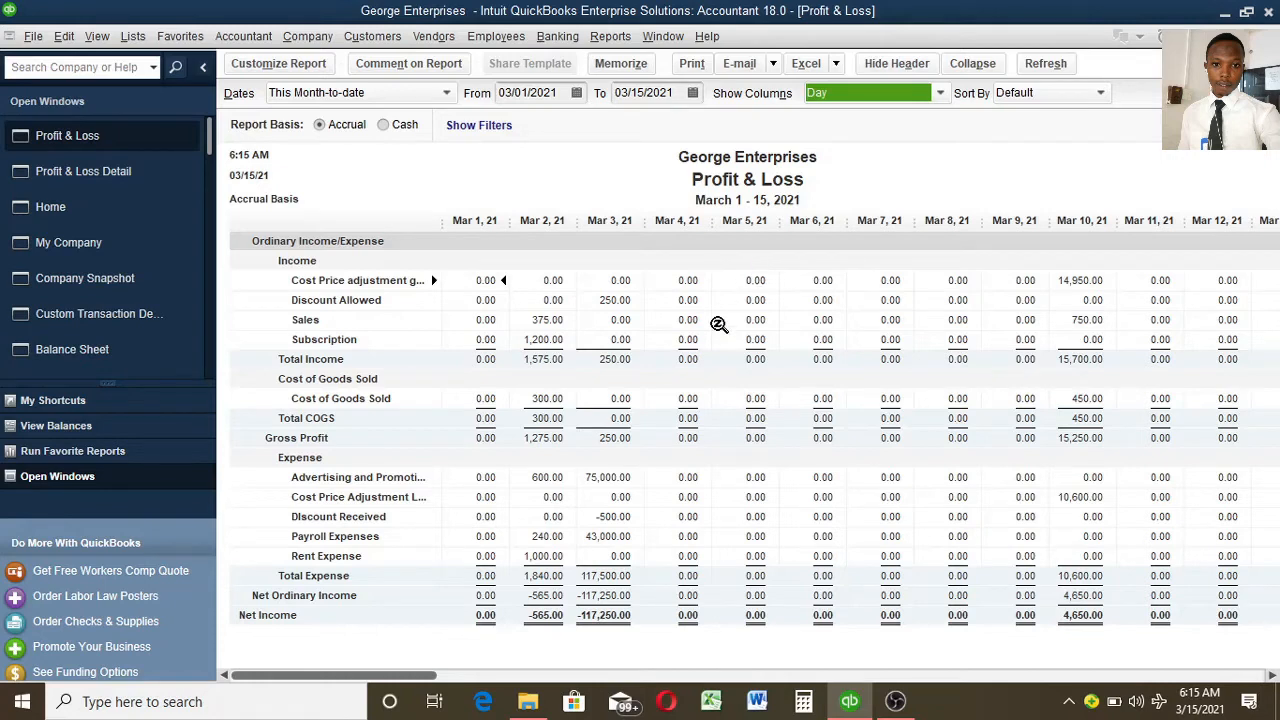
left_click(940, 93)
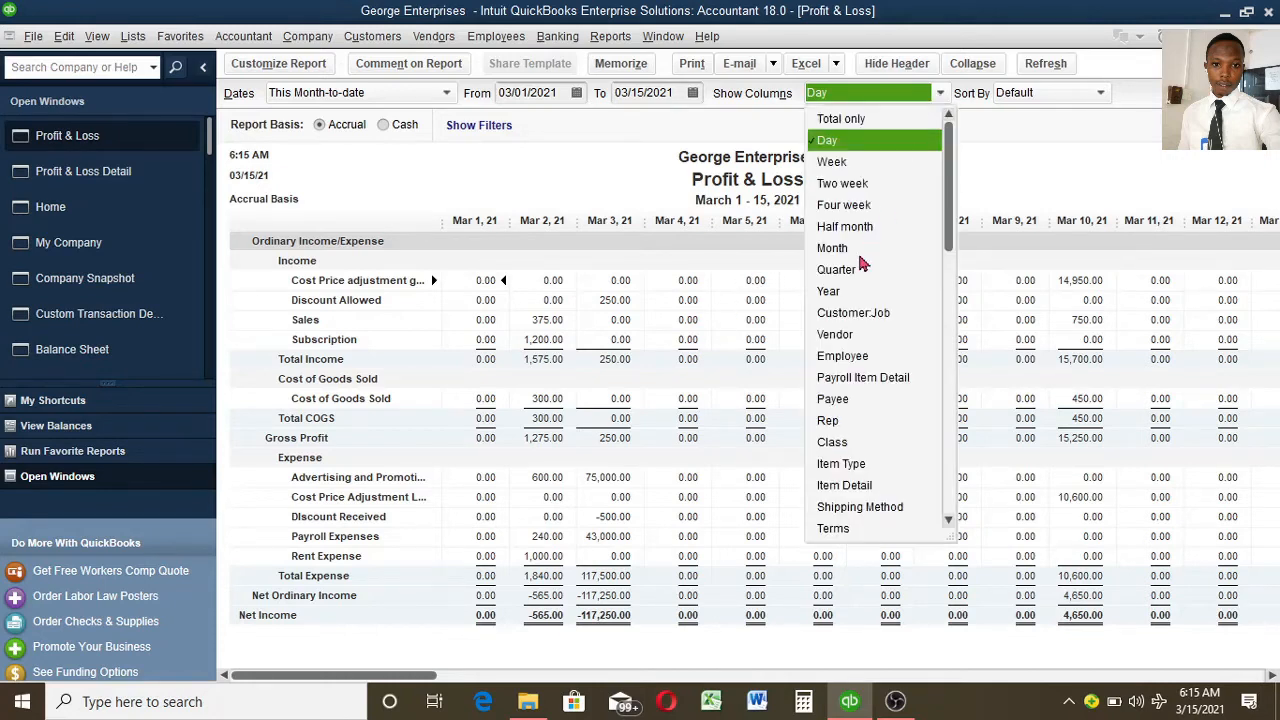
left_click(847, 255)
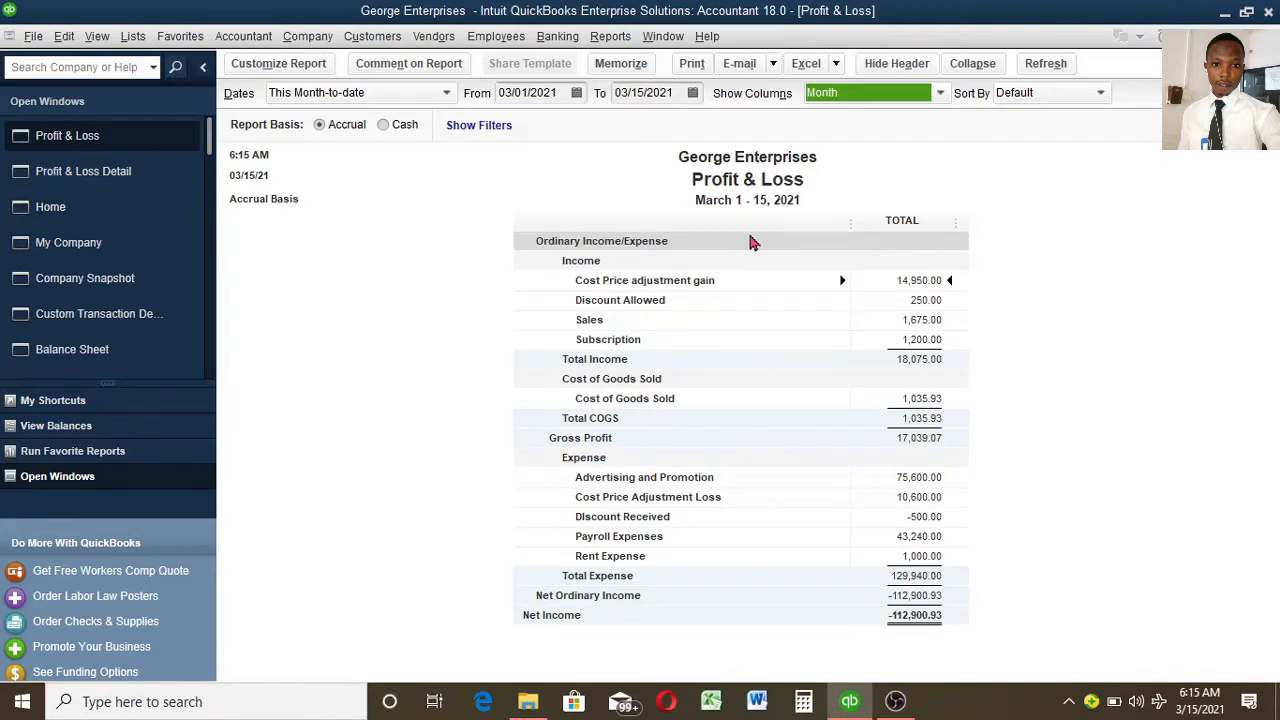
left_click(941, 95)
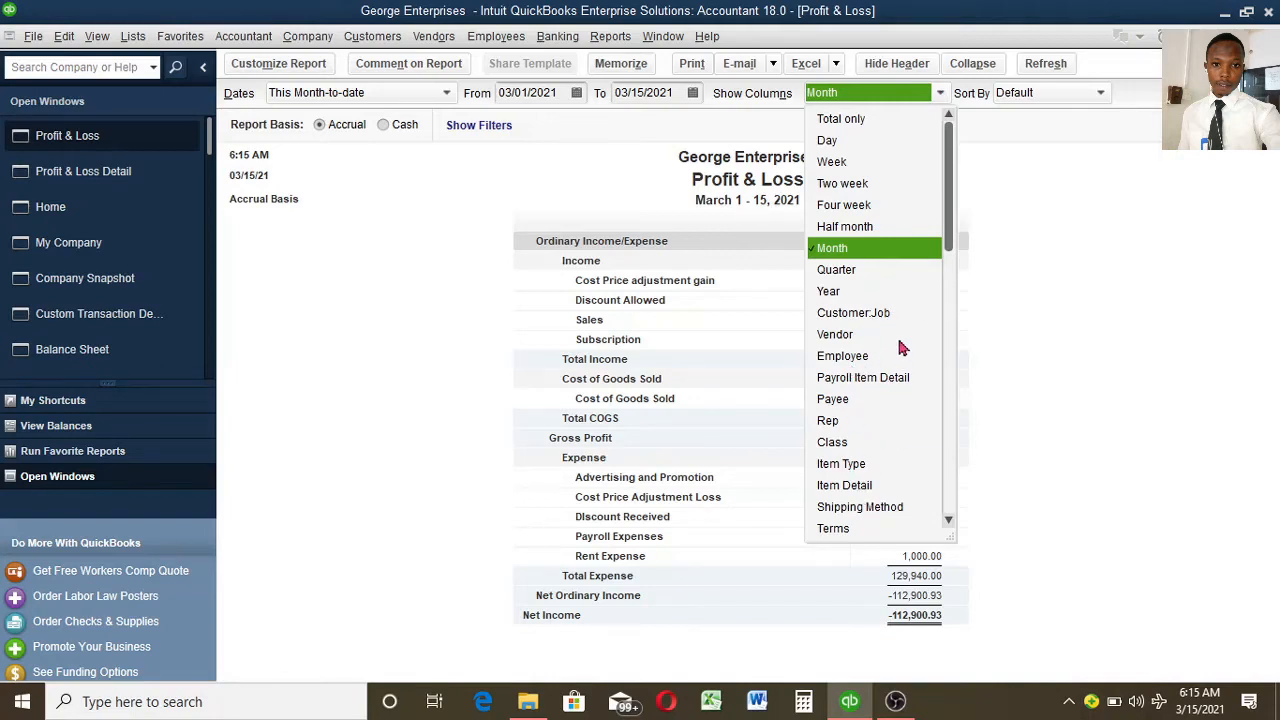
left_click(984, 262)
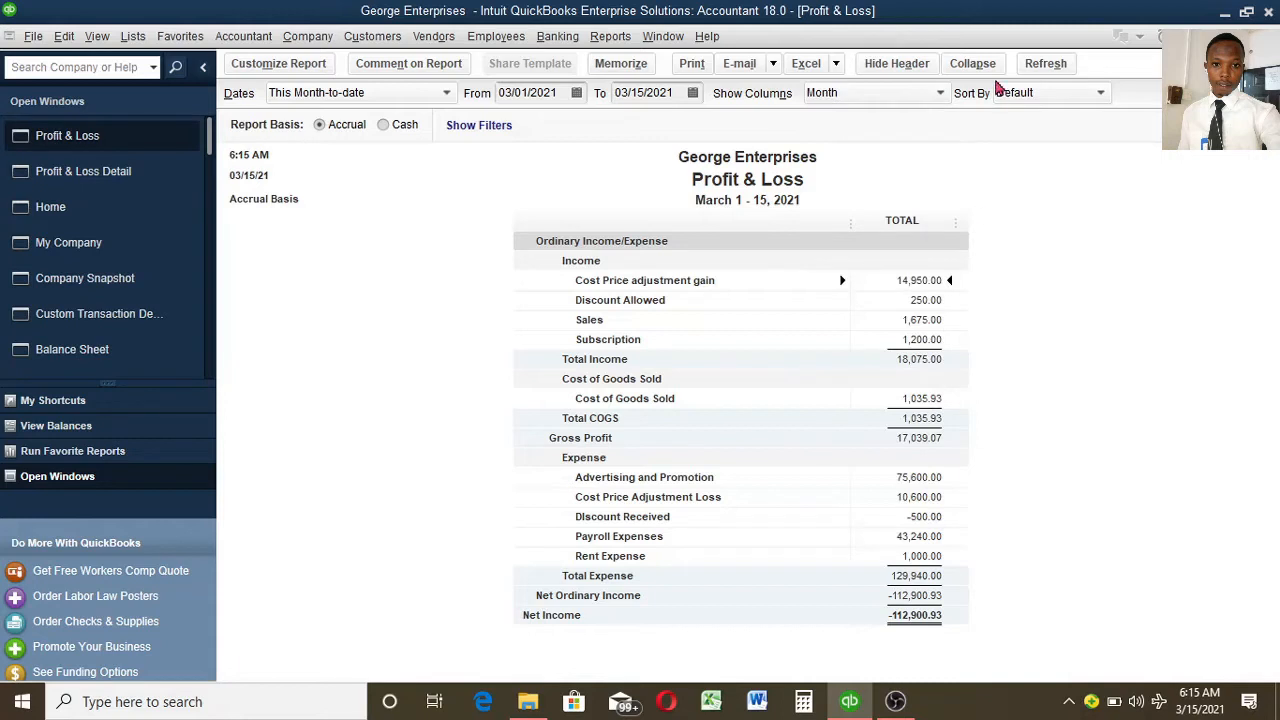
Check the Profit & Loss report's sorting choices, and switch the report basis to Cash and back to Accrual
left_click(1101, 93)
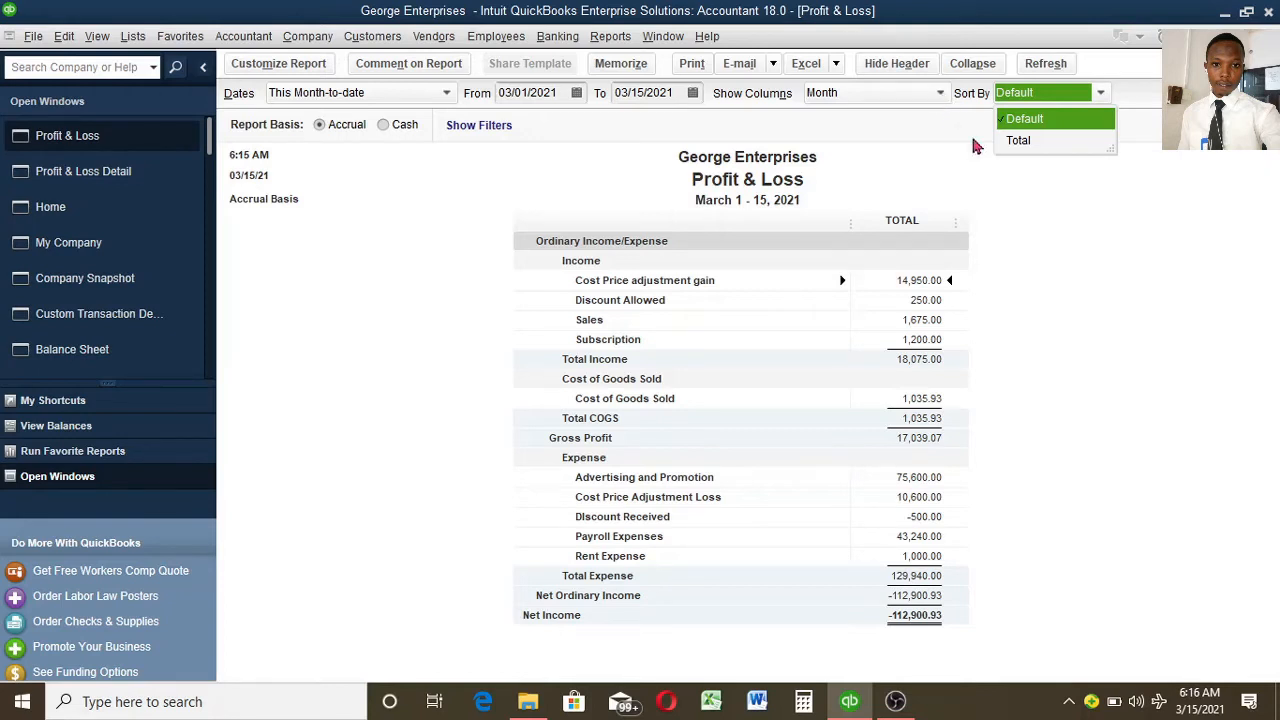
left_click(882, 168)
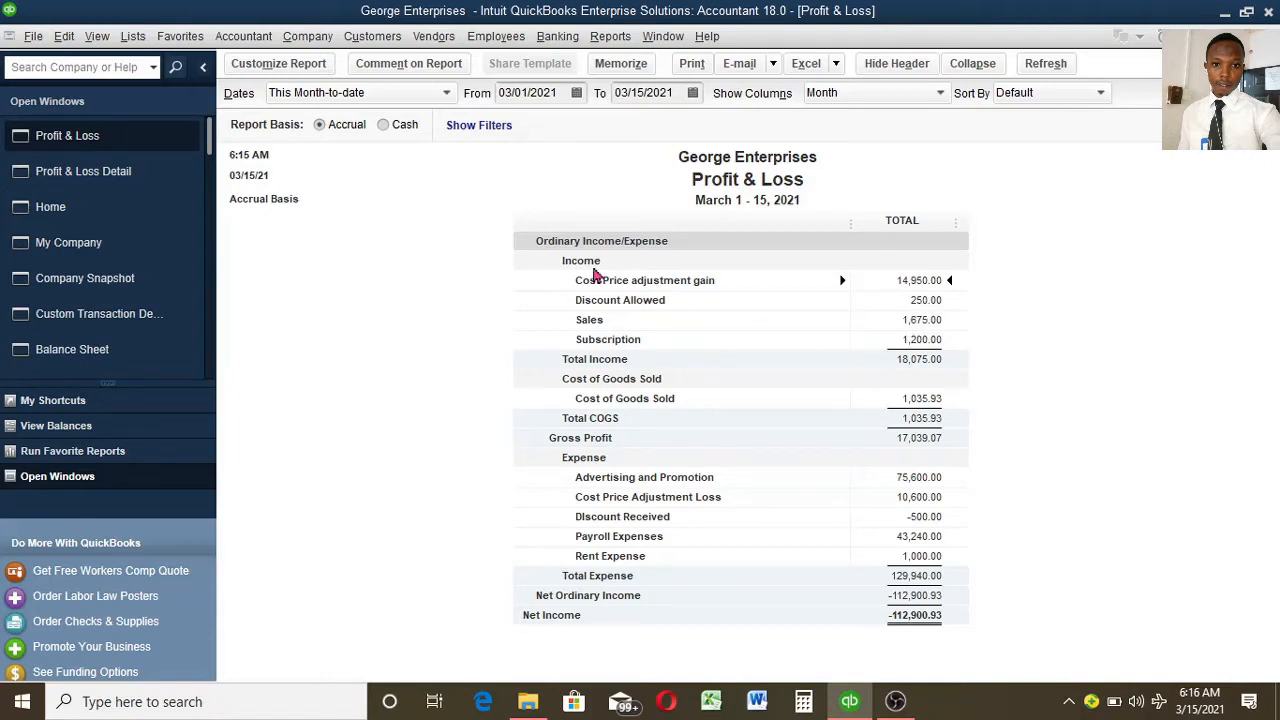
left_click(384, 126)
left_click(321, 128)
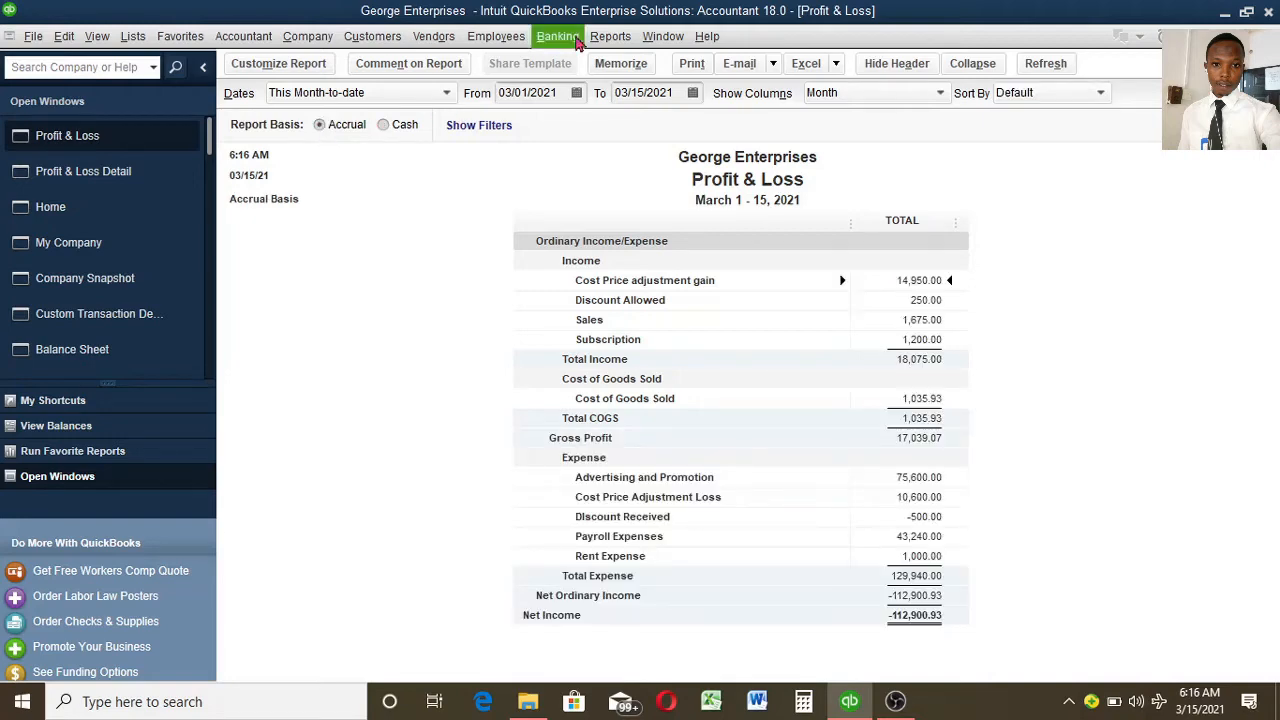
Open the Balance Sheet Standard report from the company and financial reports
left_click(607, 38)
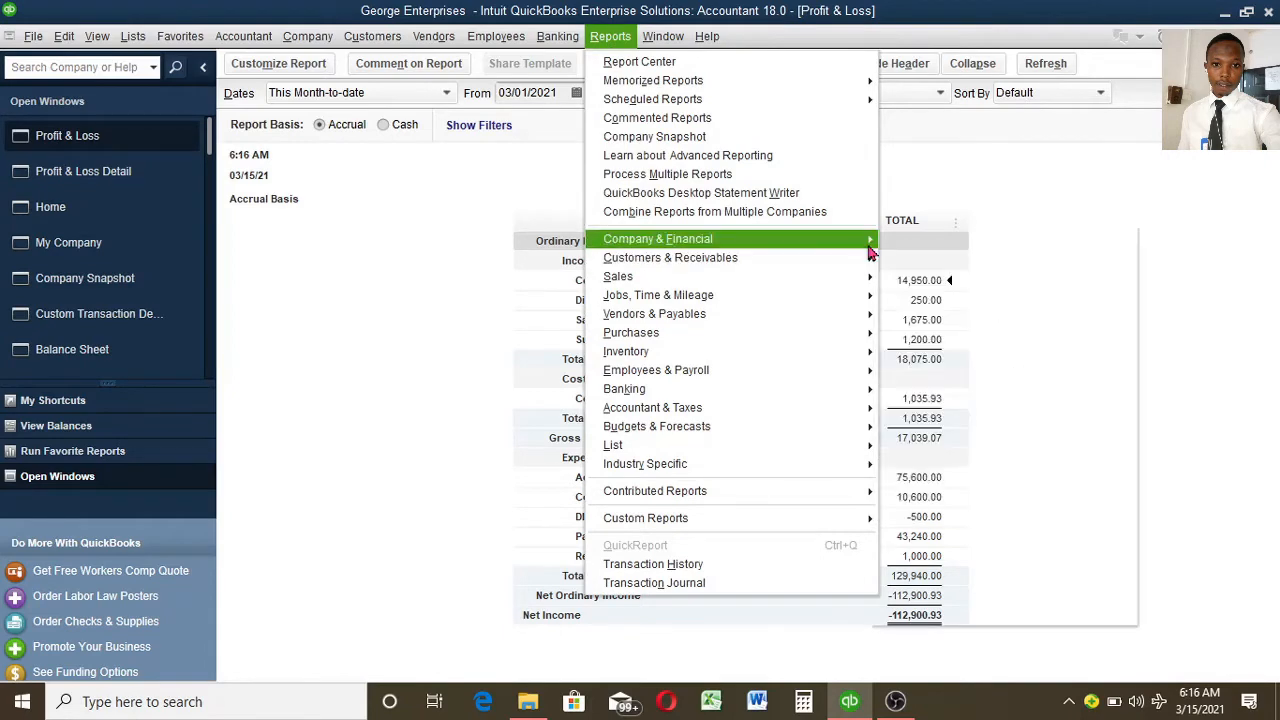
mouse_move(845, 238)
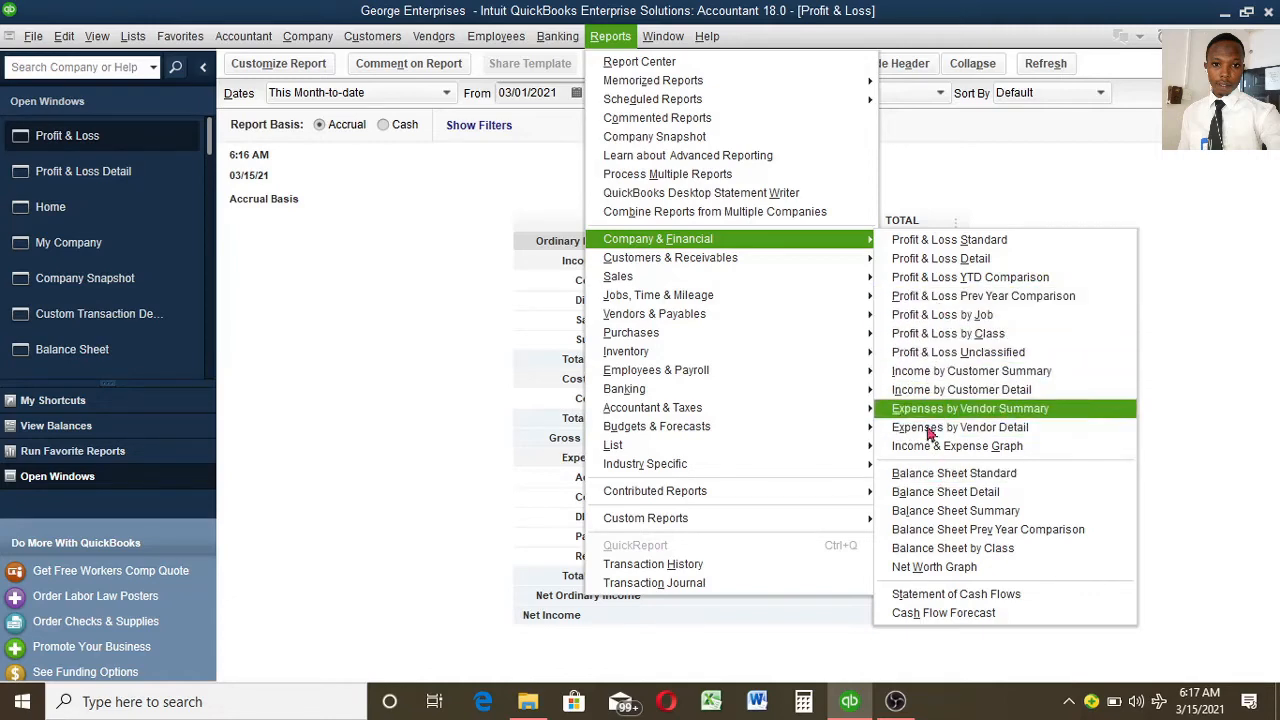
left_click(983, 477)
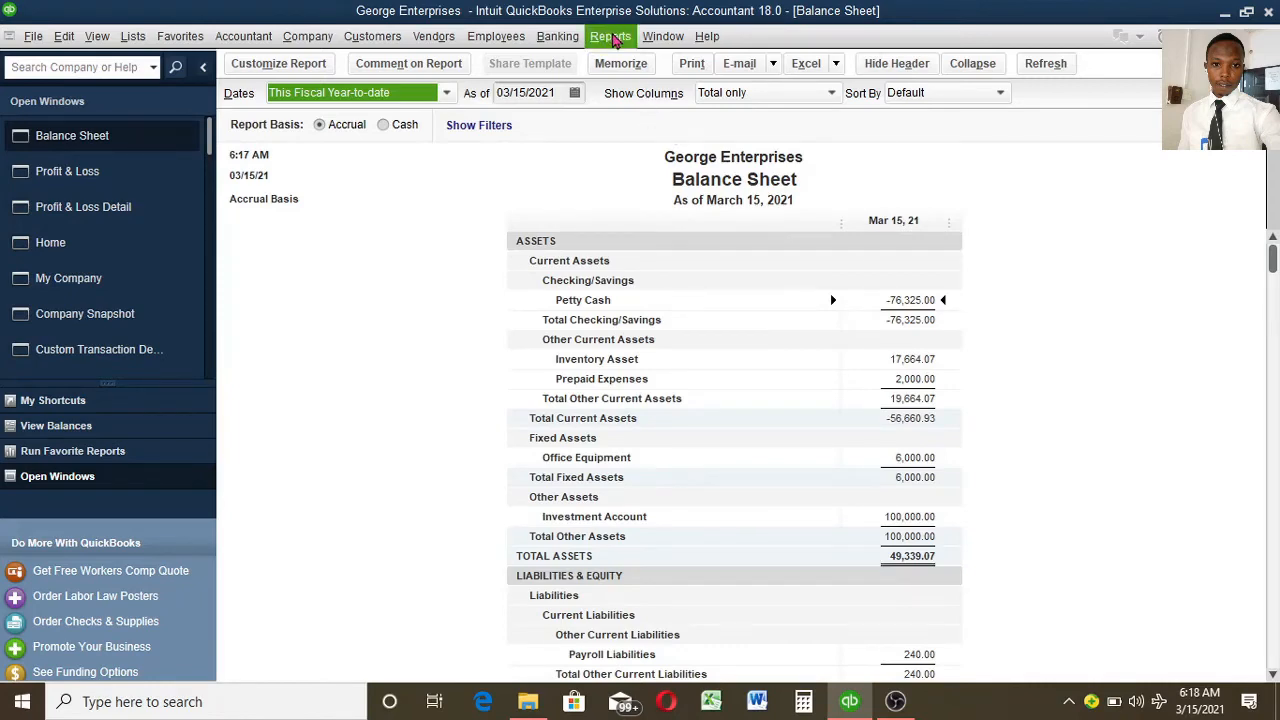
Look through the reports offered for company and financial, customers, sales, jobs, vendors and purchases without opening any
left_click(610, 36)
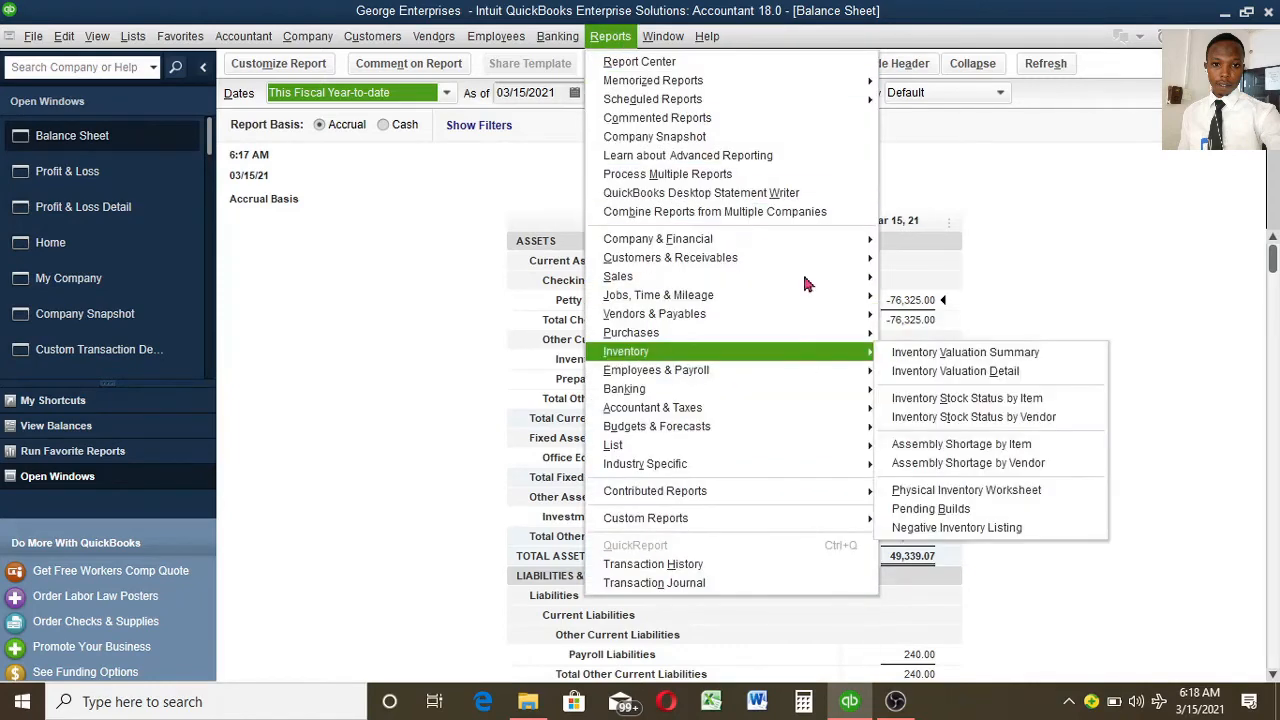
mouse_move(820, 246)
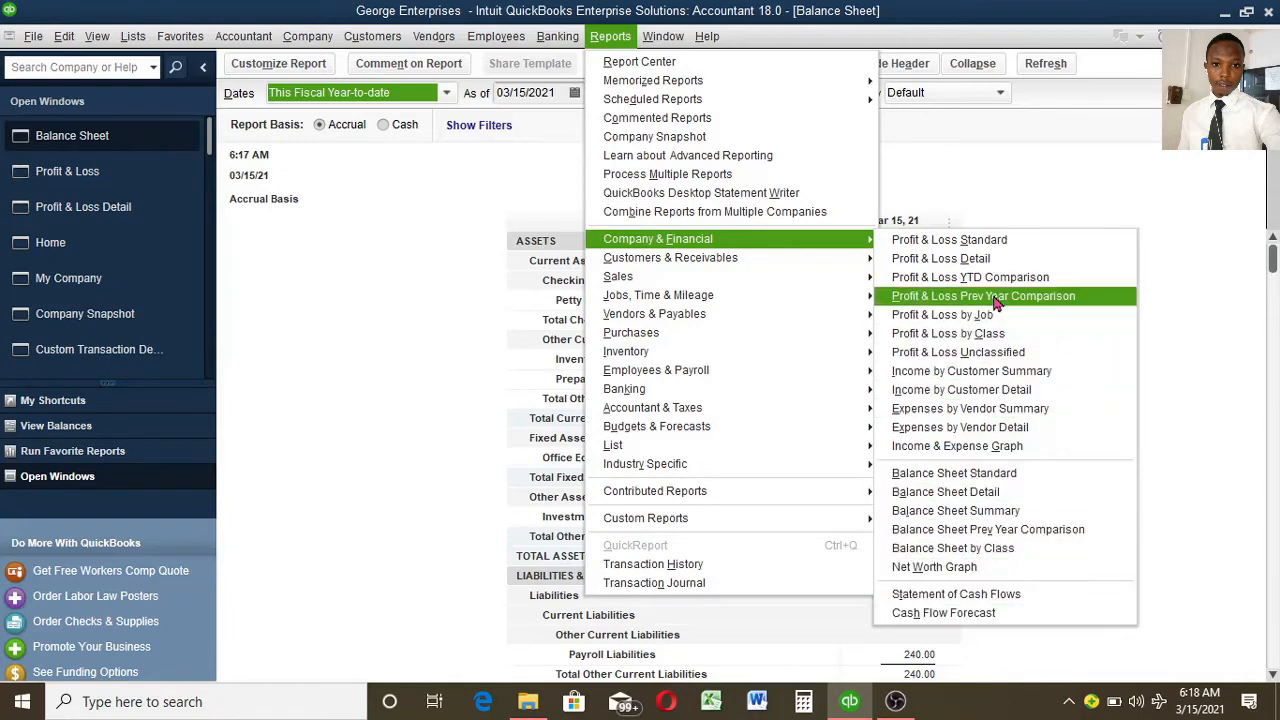
mouse_move(770, 260)
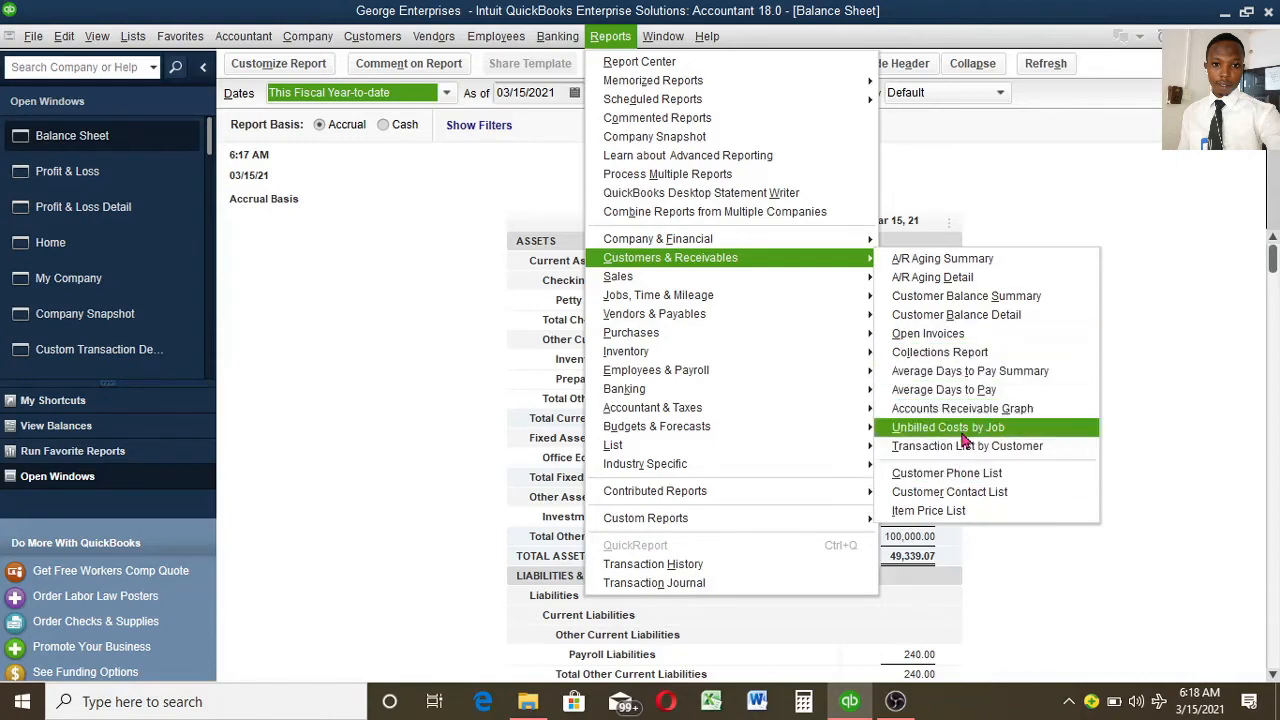
mouse_move(860, 282)
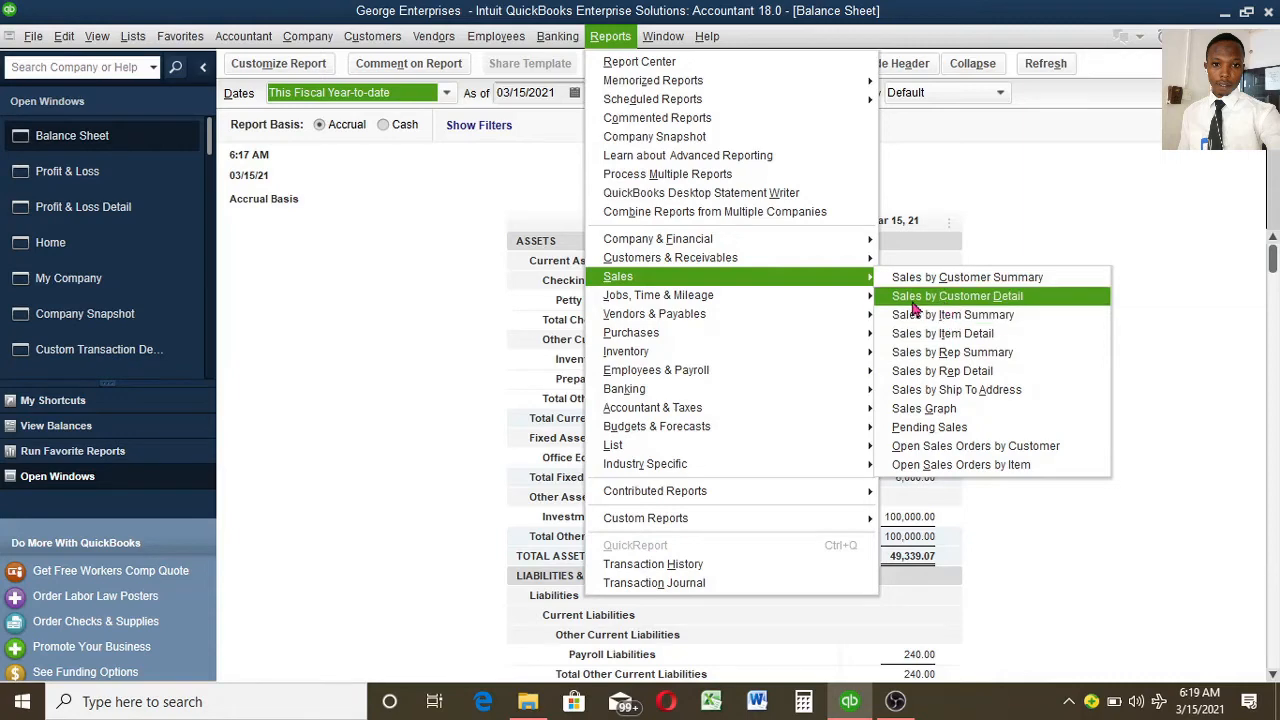
mouse_move(813, 301)
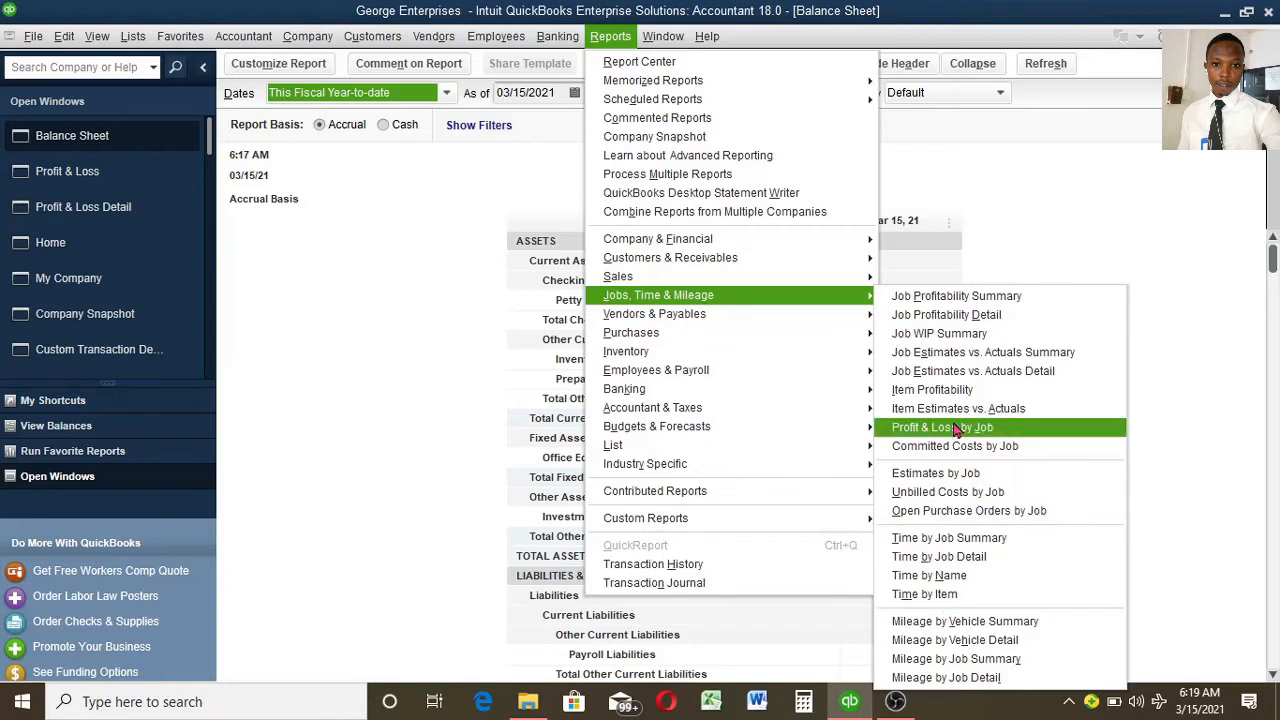
mouse_move(845, 323)
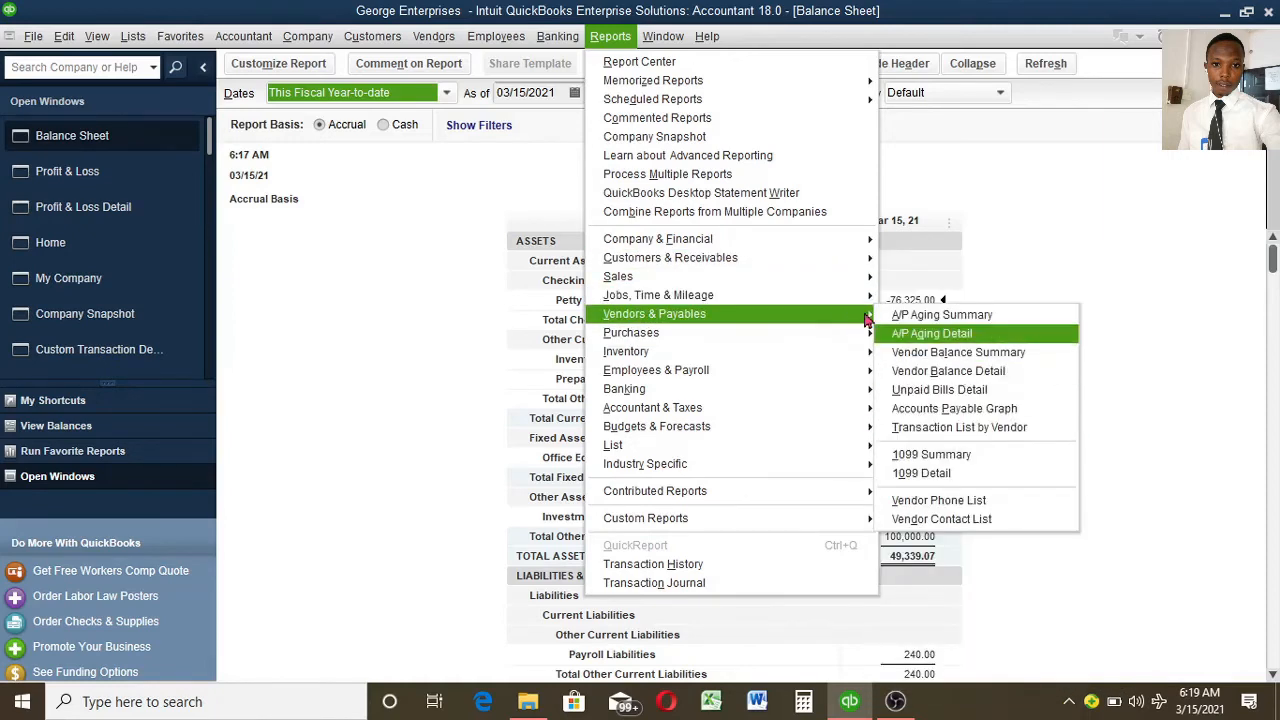
mouse_move(836, 351)
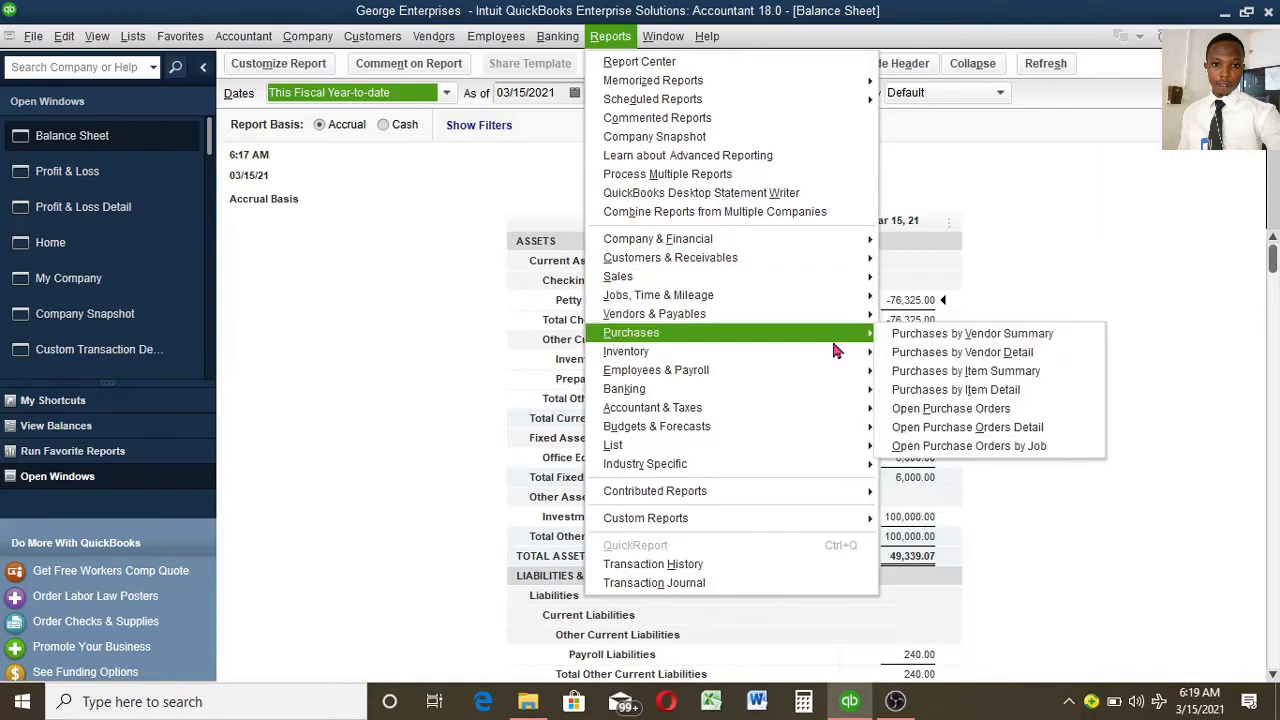
mouse_move(828, 408)
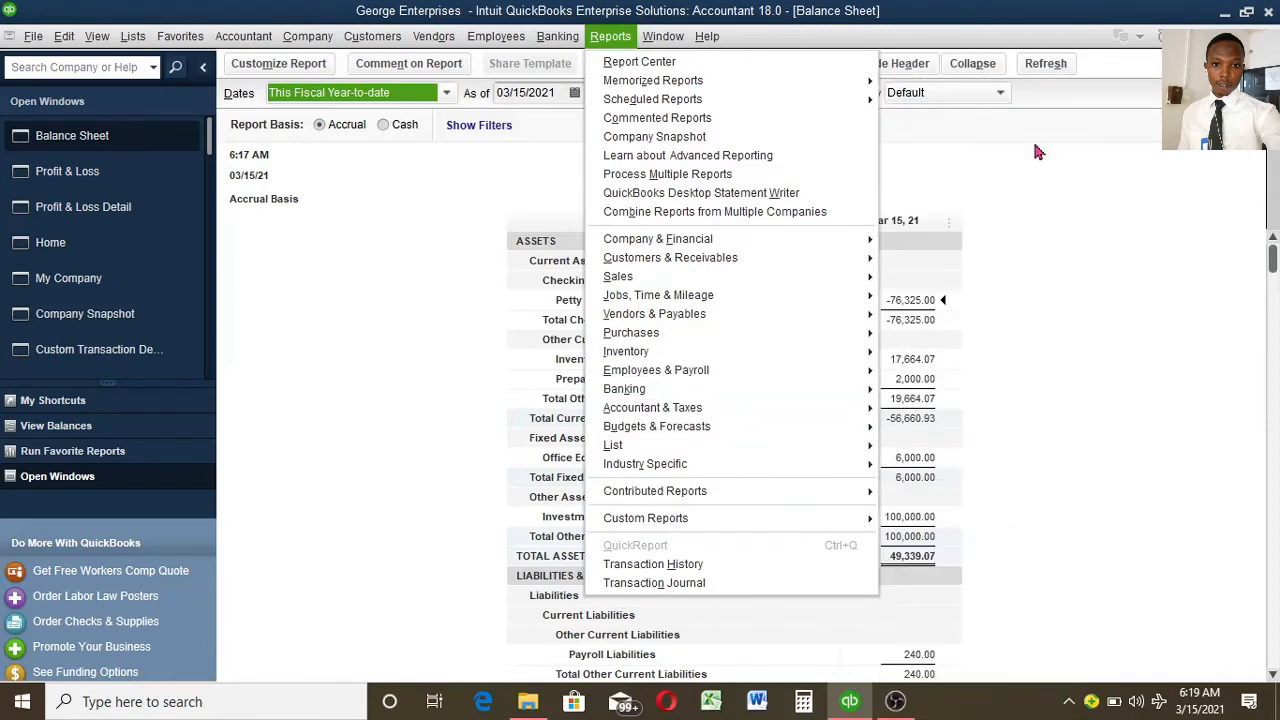
left_click(1037, 151)
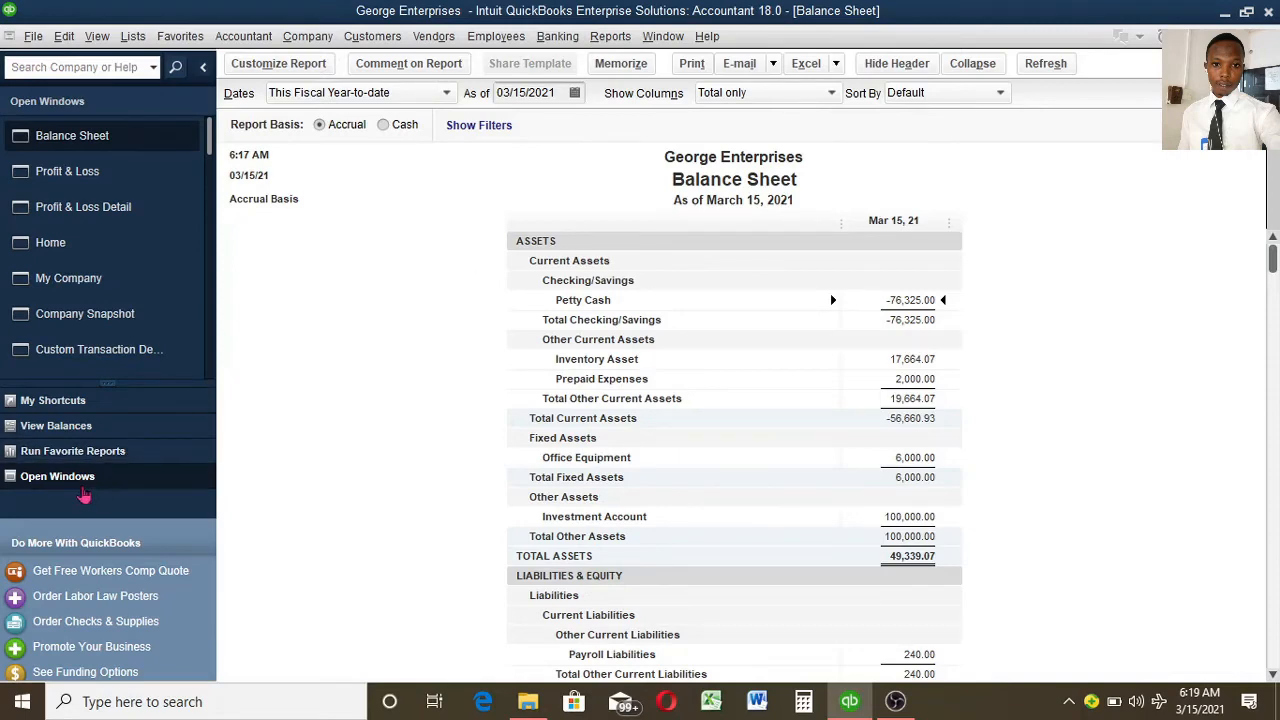
Switch to the Home page and open the Company Snapshot
left_click(101, 246)
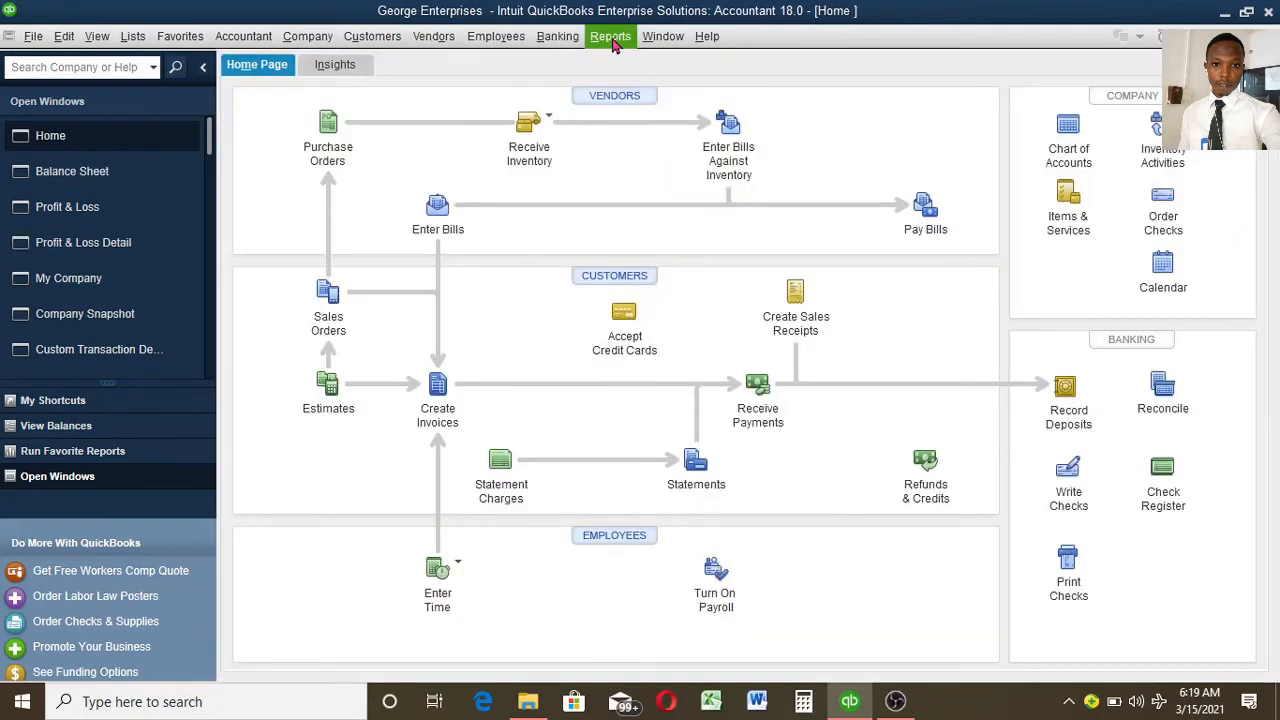
left_click(613, 44)
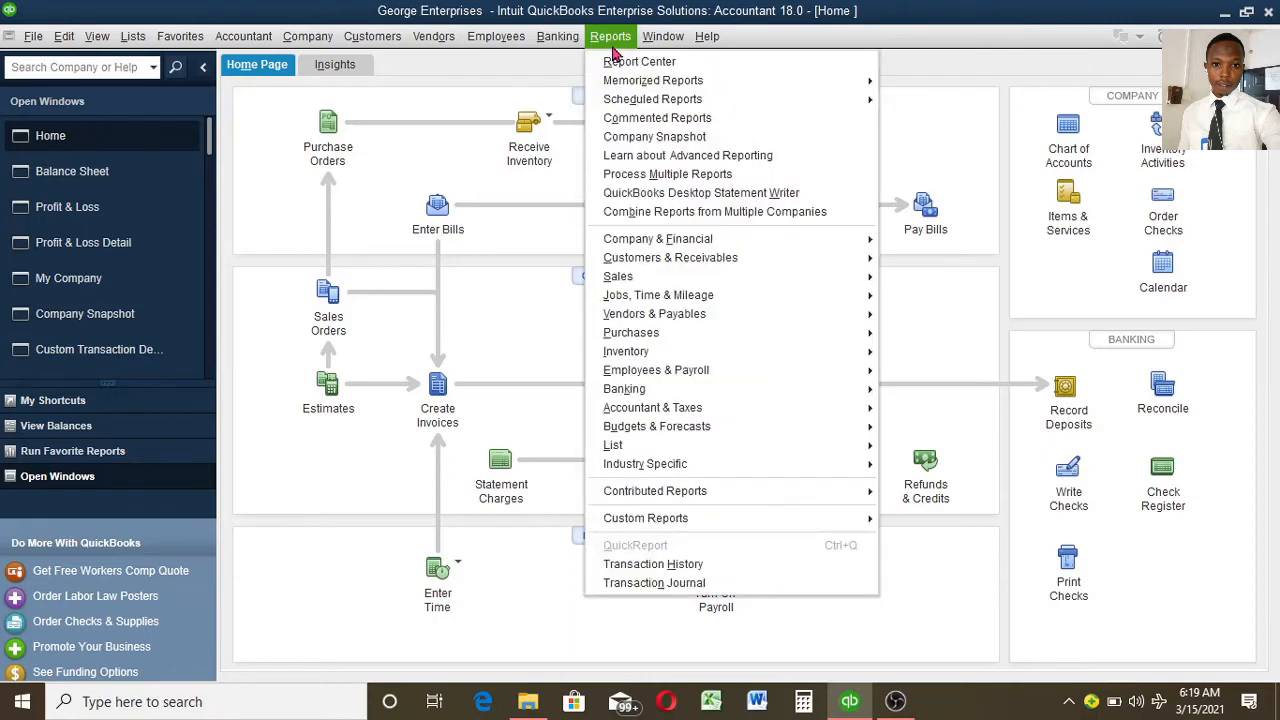
mouse_move(625, 88)
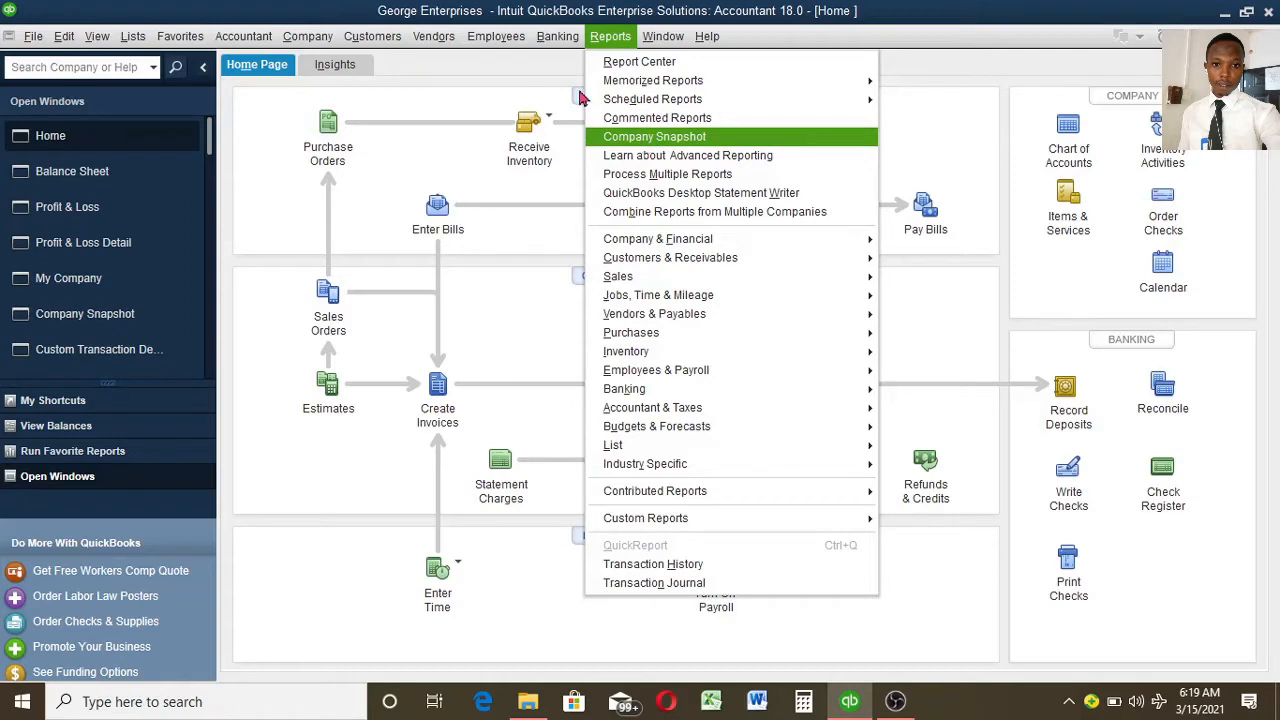
left_click(326, 46)
left_click(322, 40)
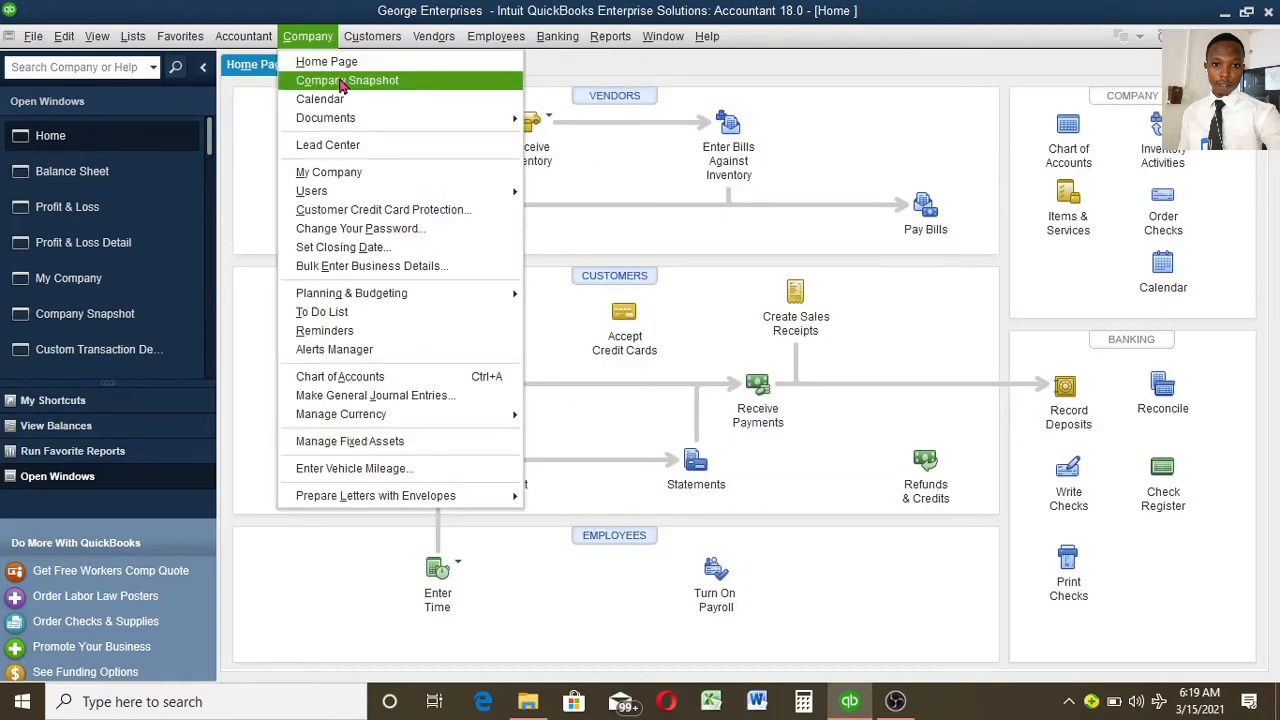
left_click(340, 82)
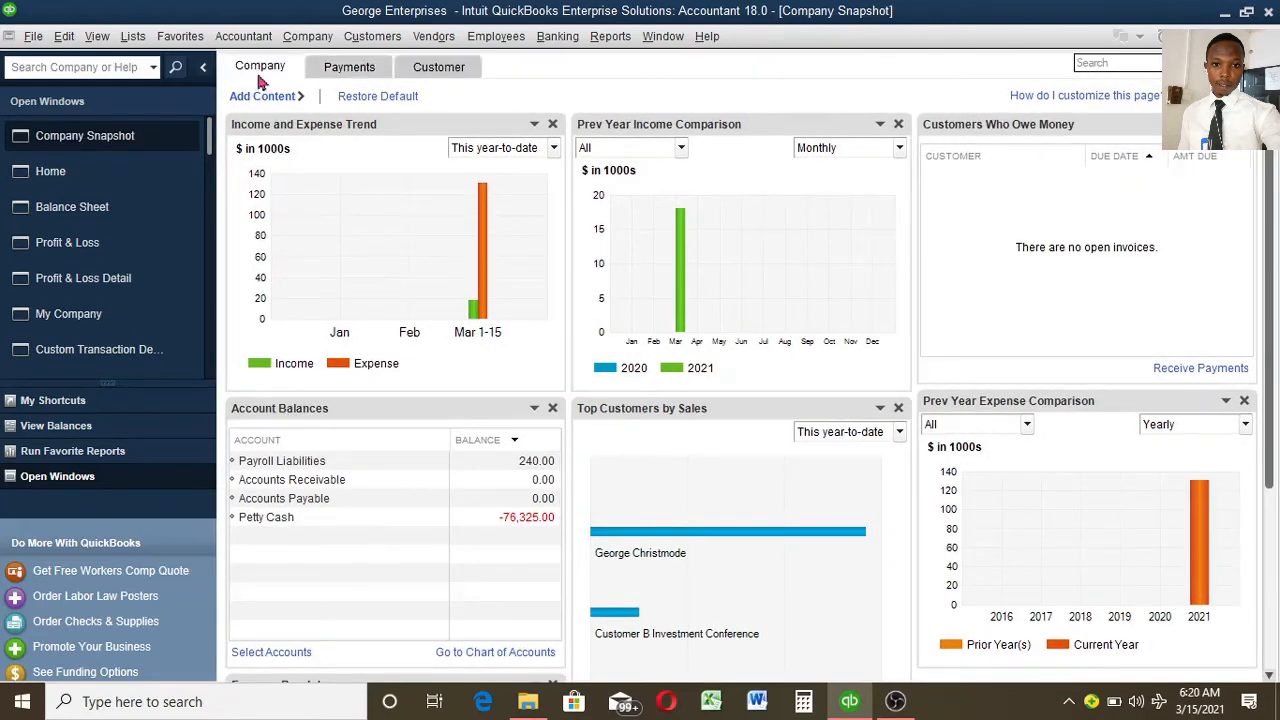
View the Payments and Customer pages of the Company Snapshot, and return to its Company page
left_click(321, 75)
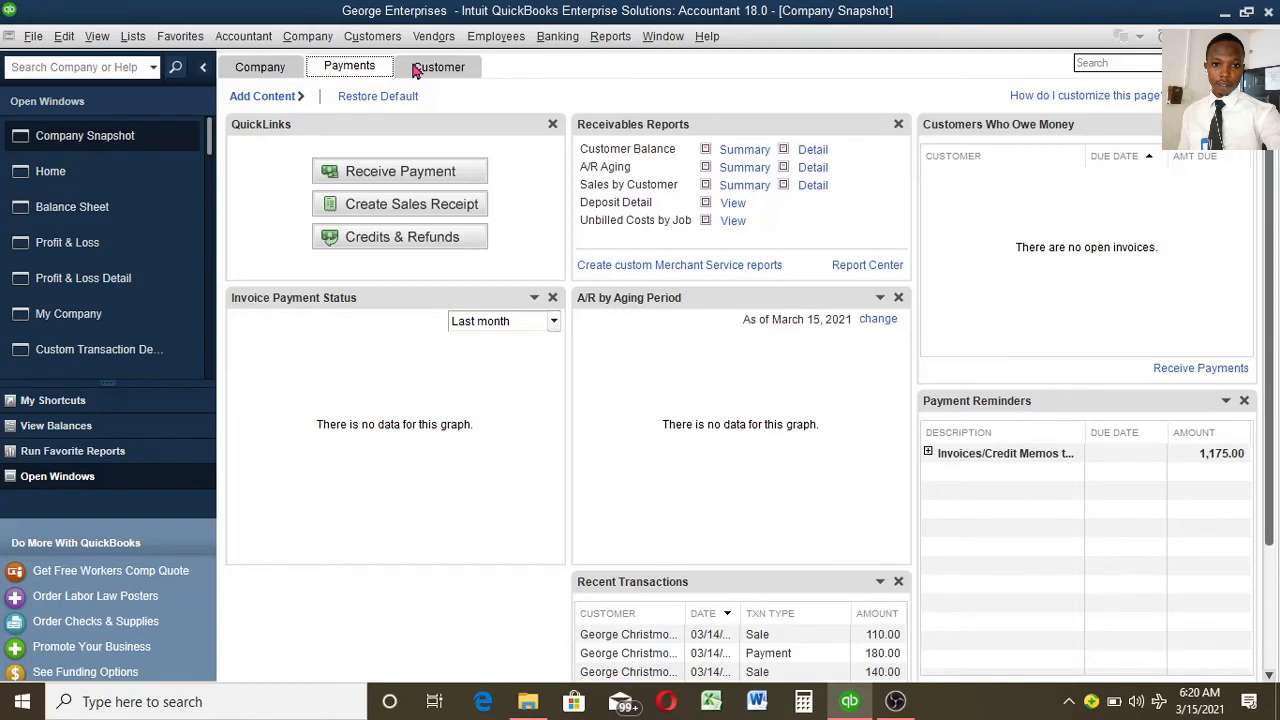
left_click(420, 70)
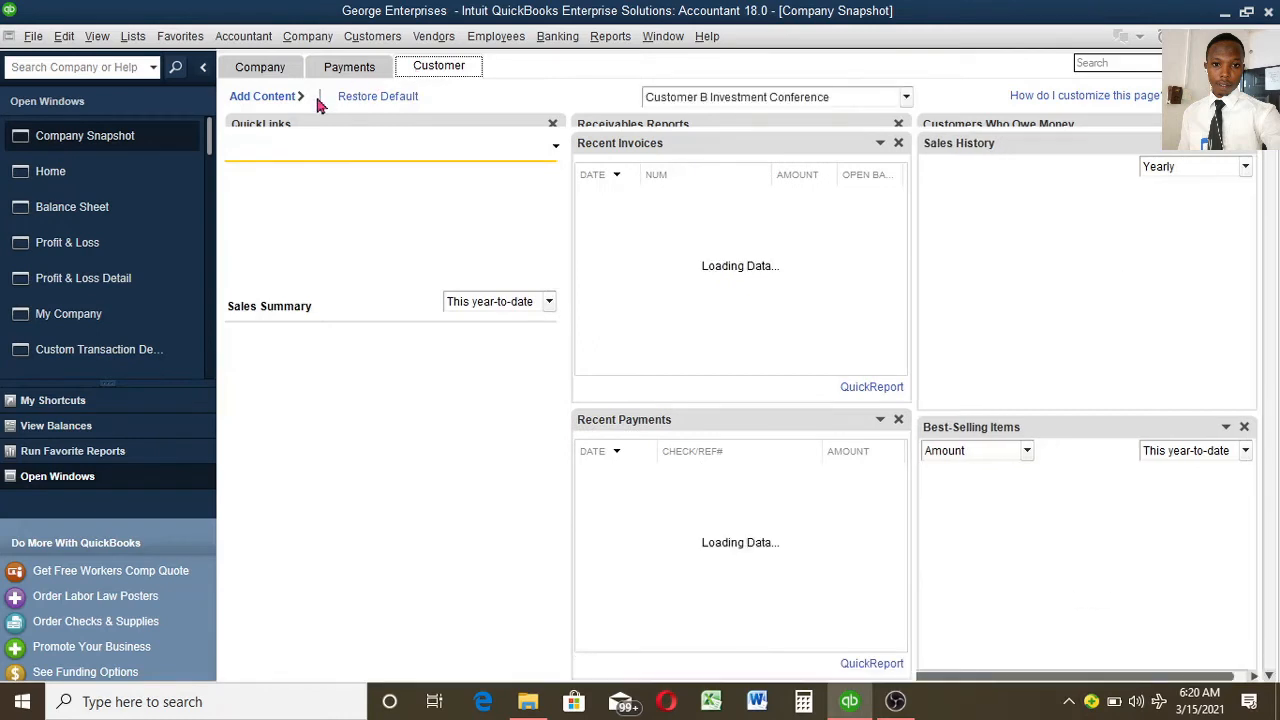
left_click(266, 70)
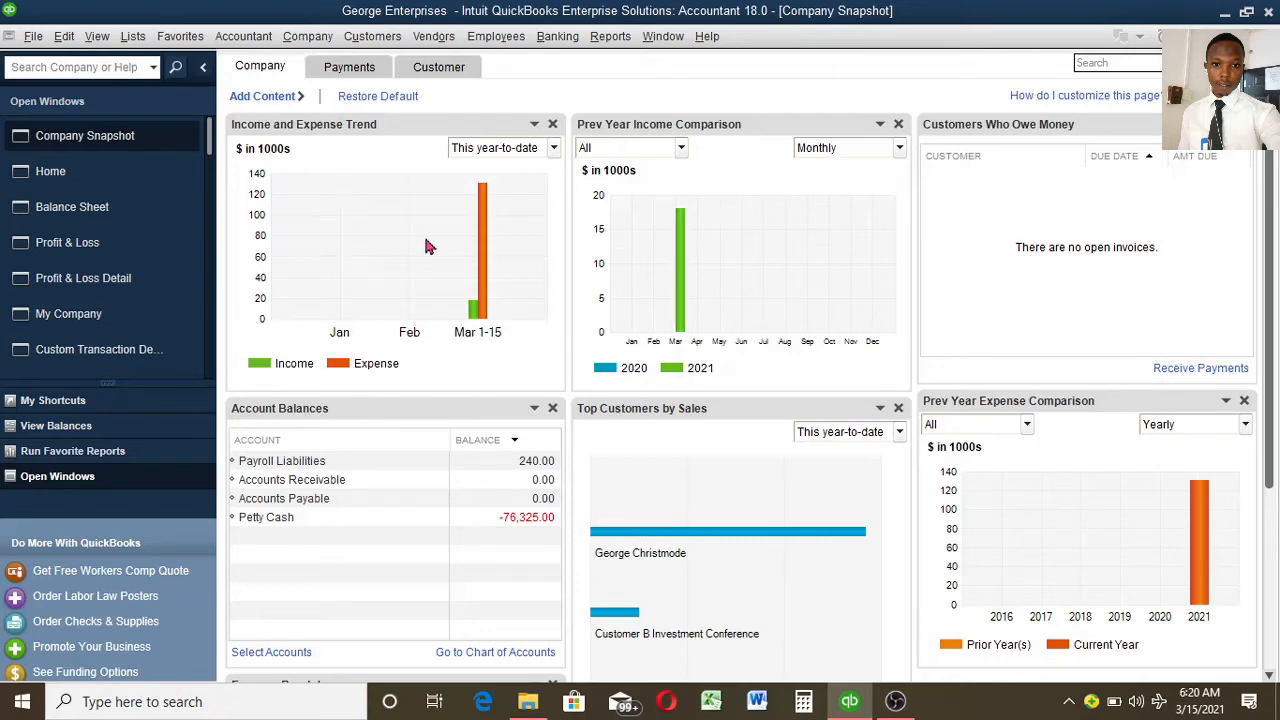
Review the period choices and the print and image-saving options of the Income and Expense Trend chart
left_click(553, 148)
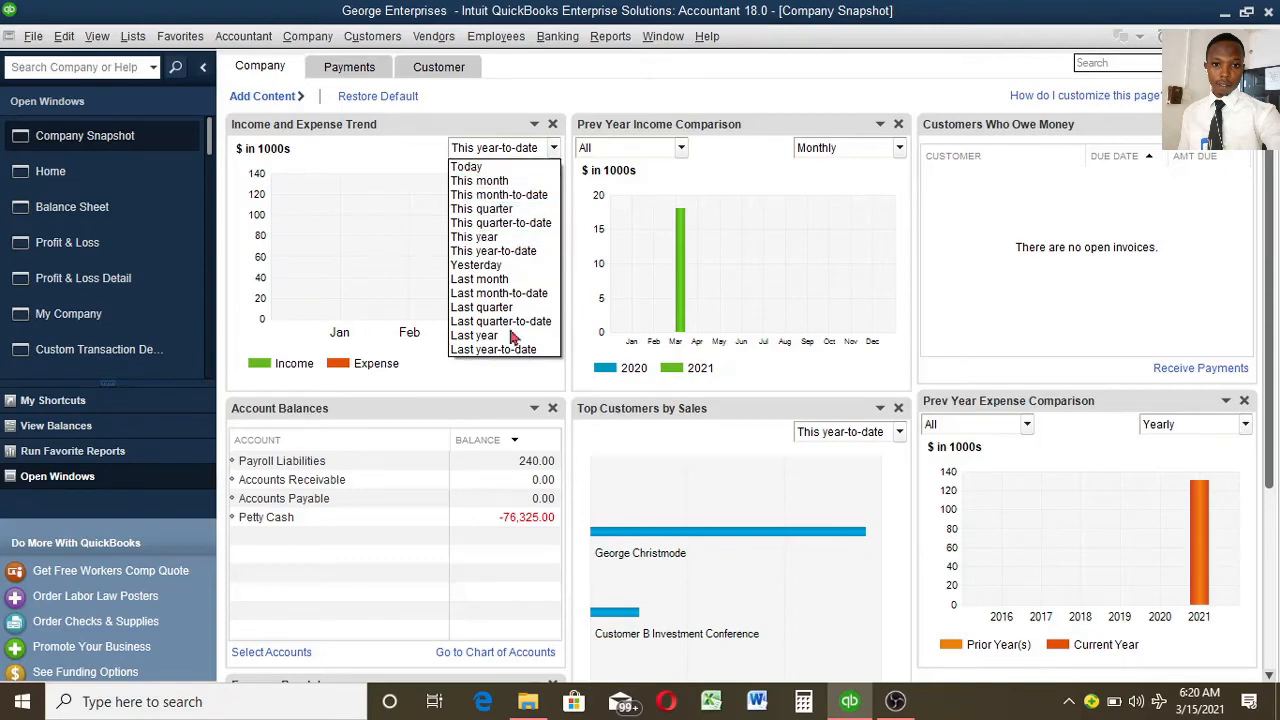
left_click(405, 229)
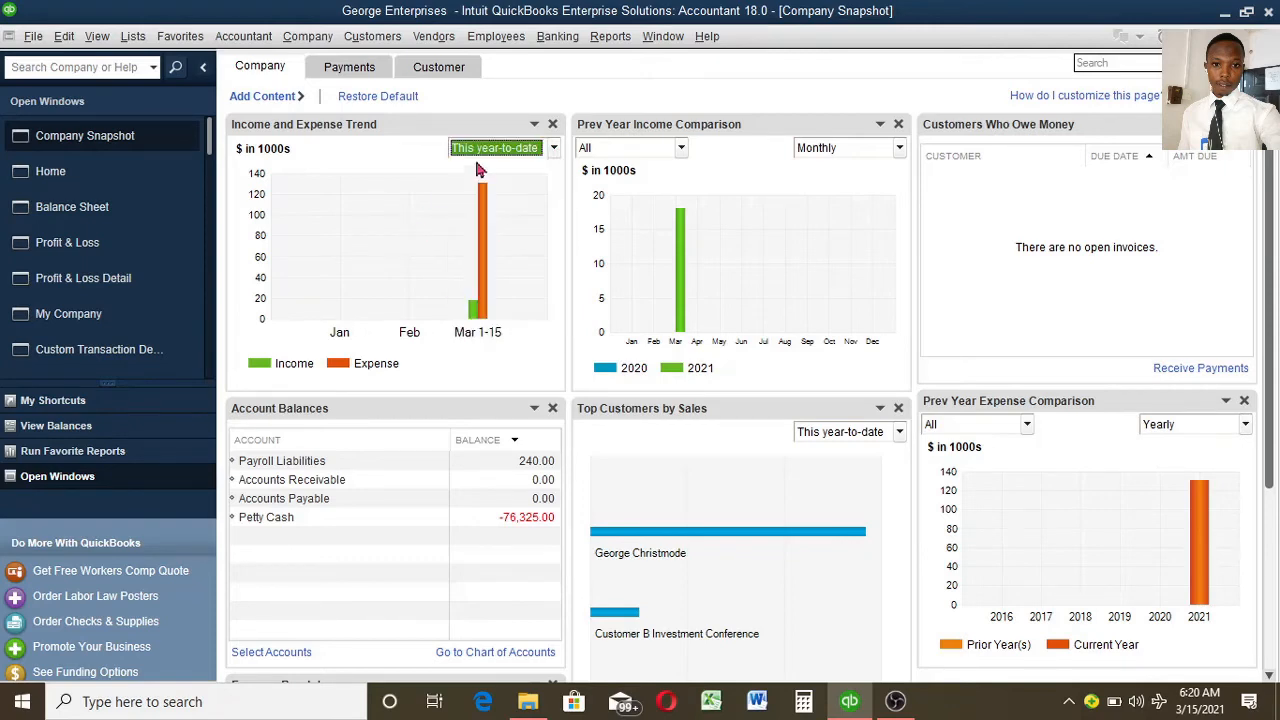
mouse_move(484, 208)
mouse_move(471, 310)
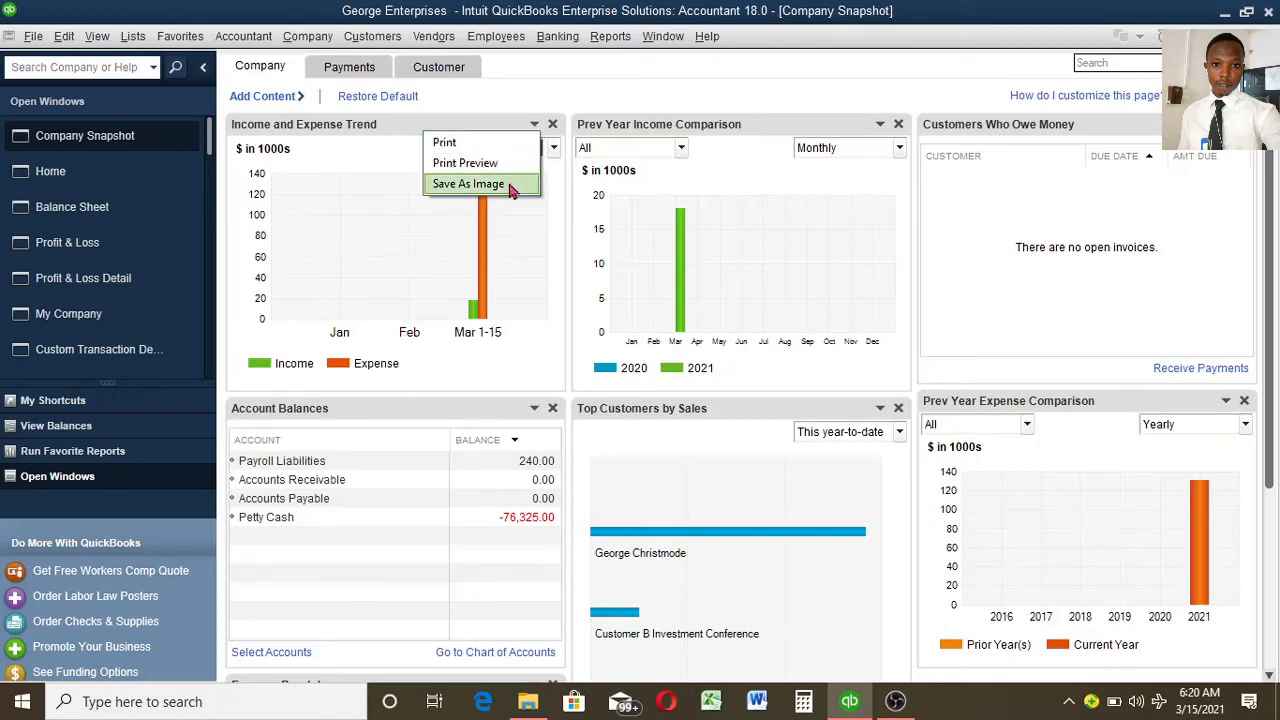
left_click(521, 216)
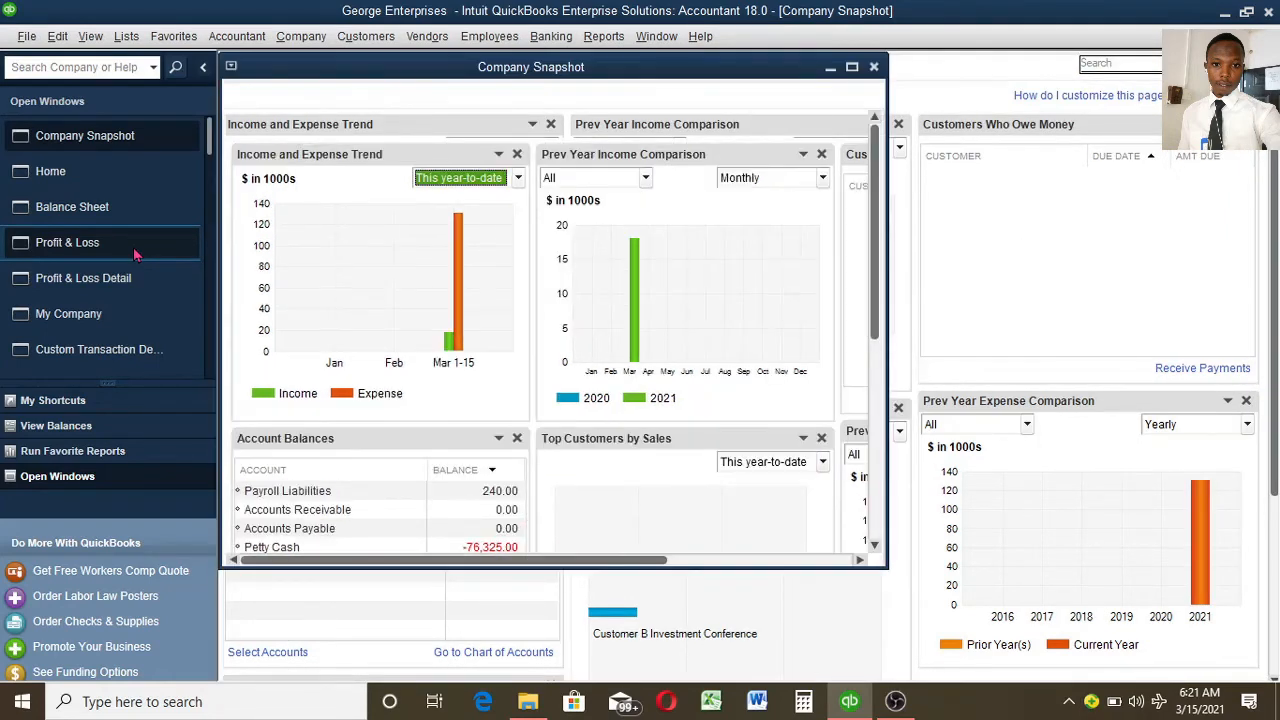
Switch to the Profit & Loss report and review its options for e-mailing and exporting to Excel
left_click(100, 242)
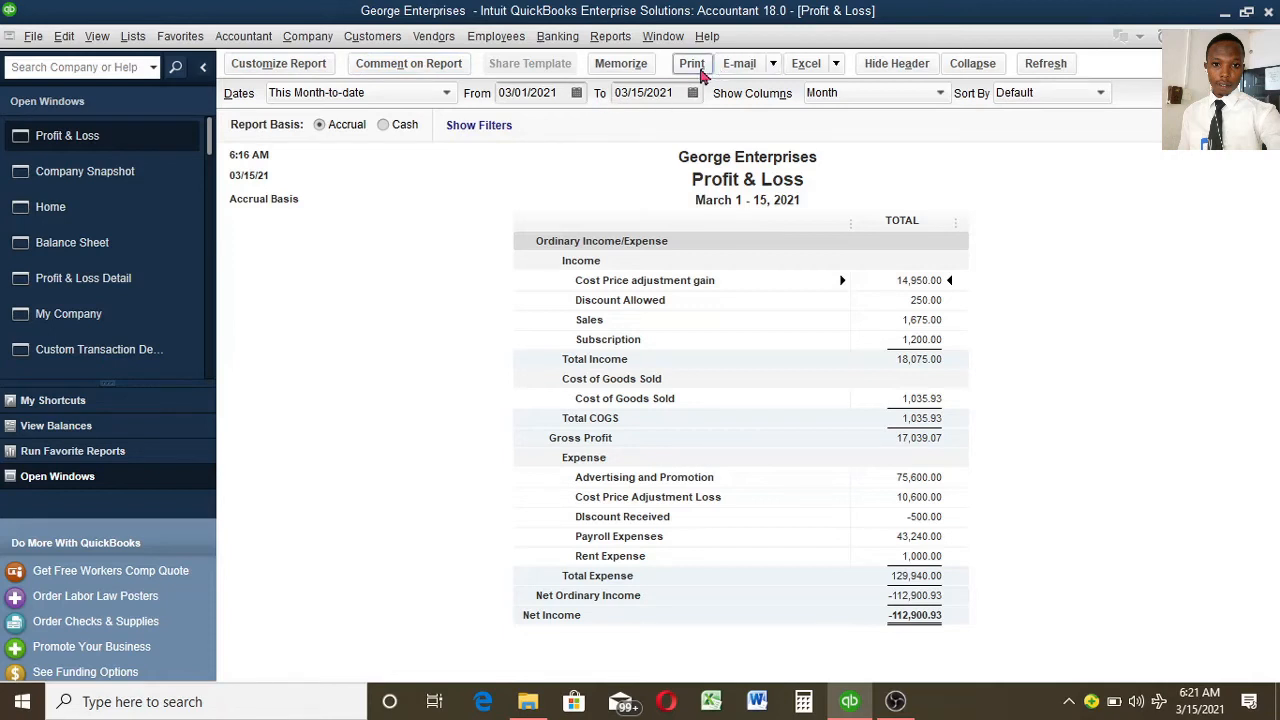
left_click(773, 65)
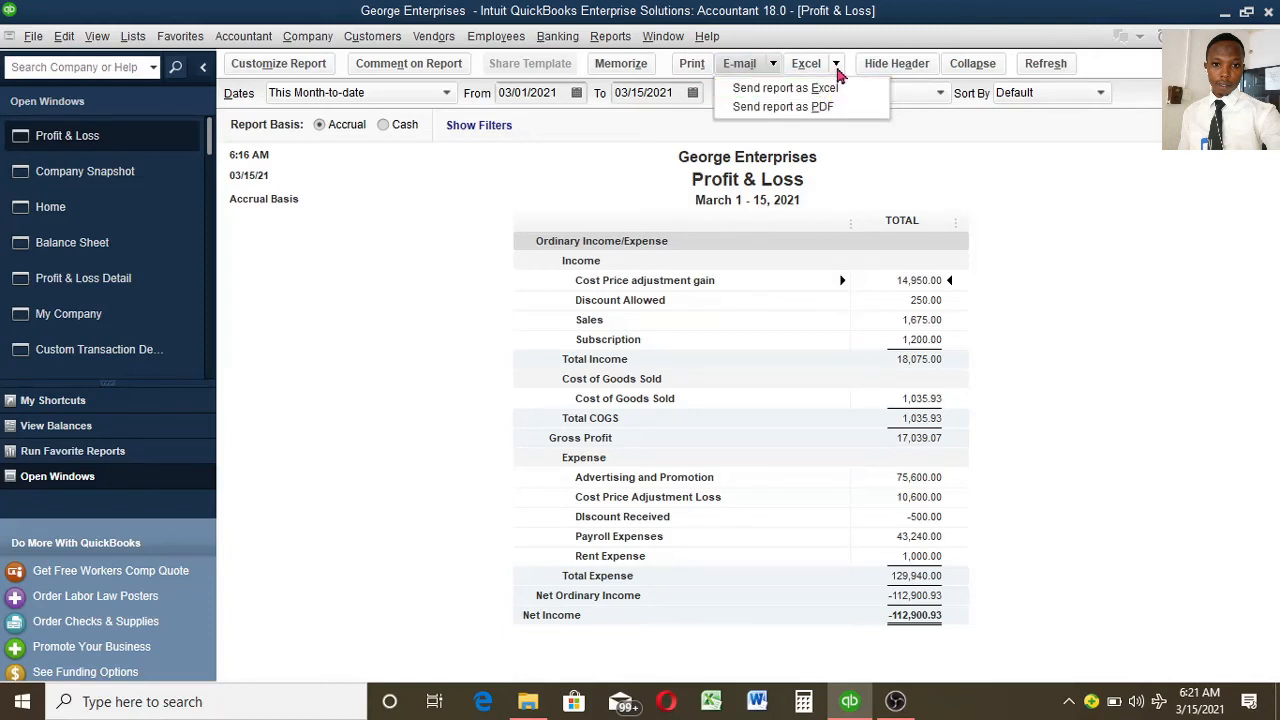
left_click(836, 68)
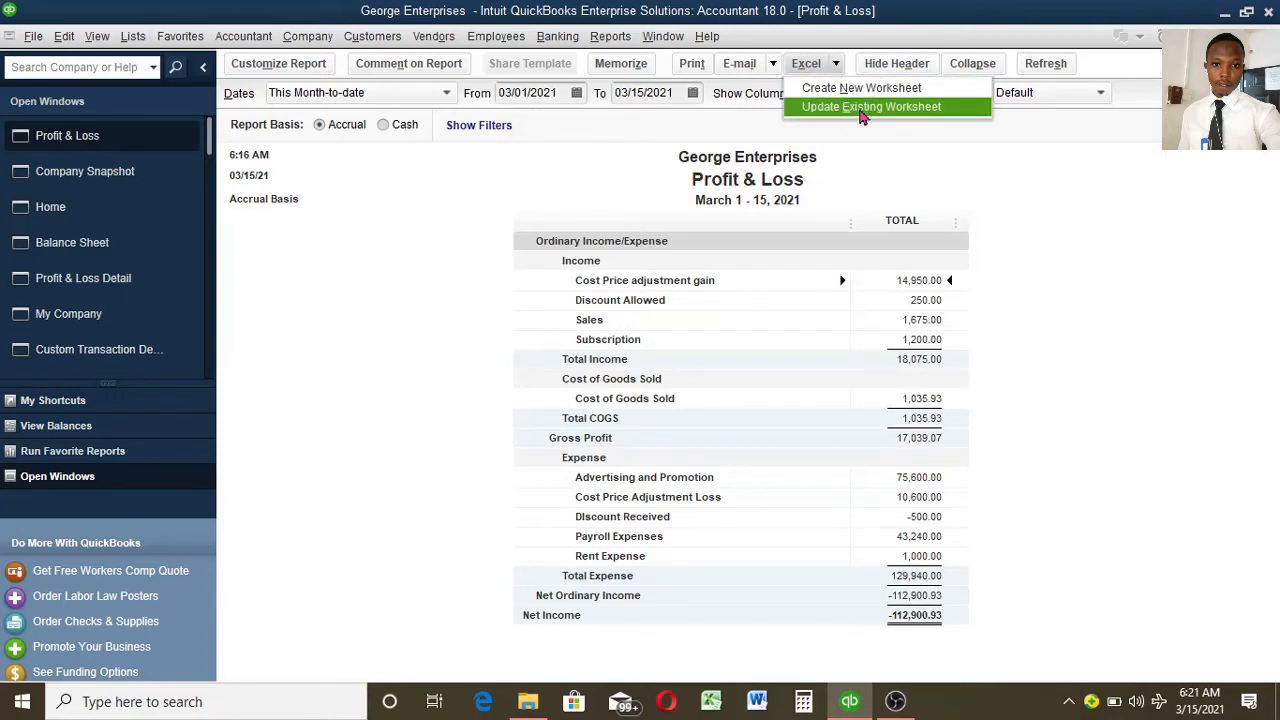
left_click(888, 145)
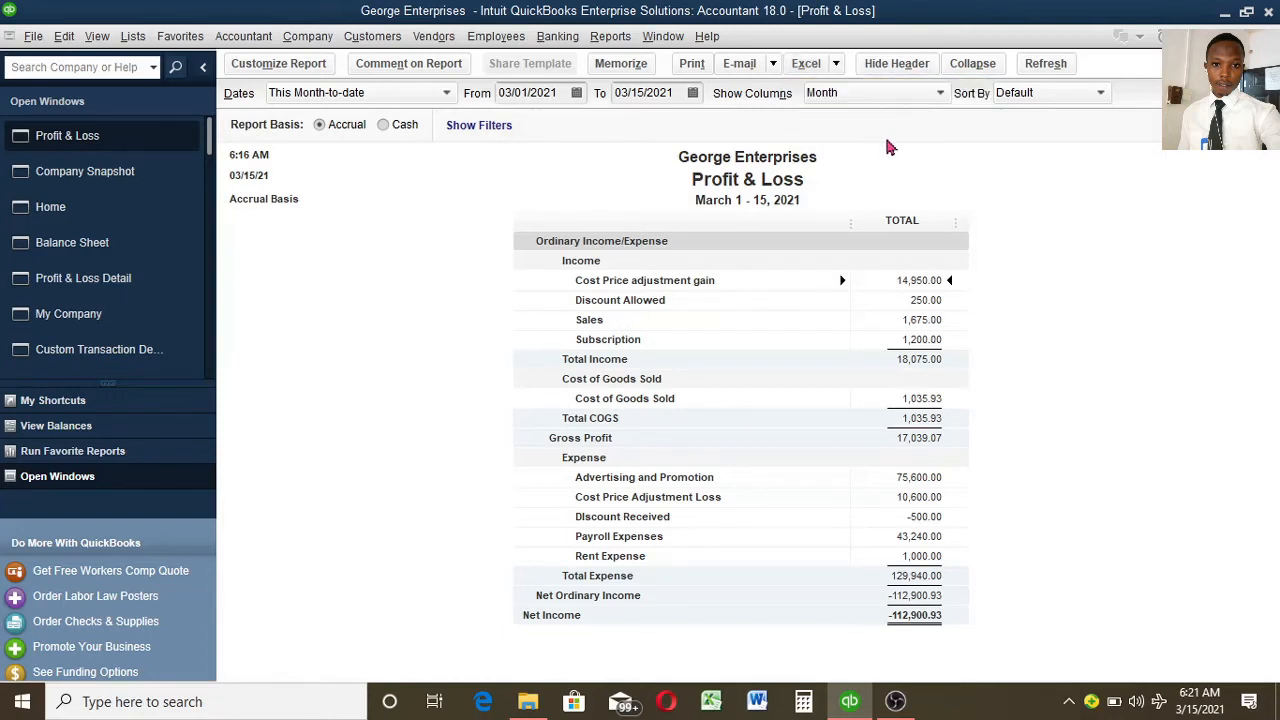
Switch back to the Company Snapshot and review the available customer commands
left_click(172, 184)
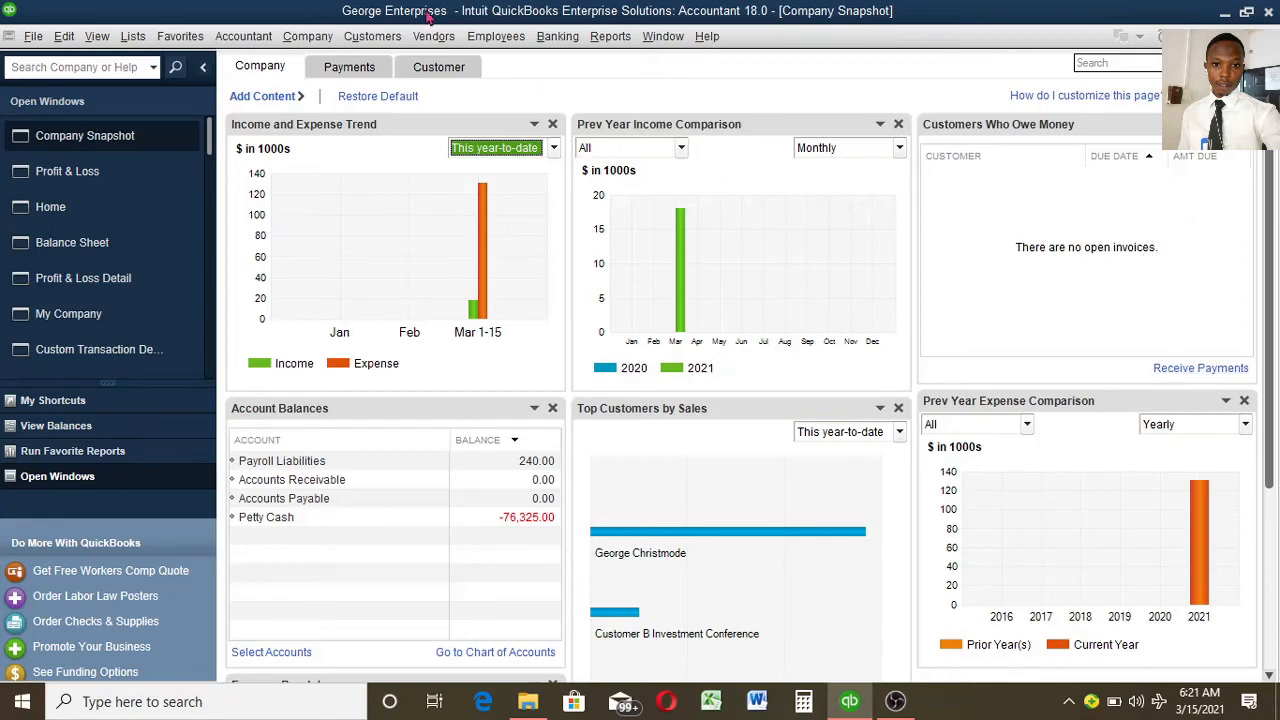
left_click(377, 36)
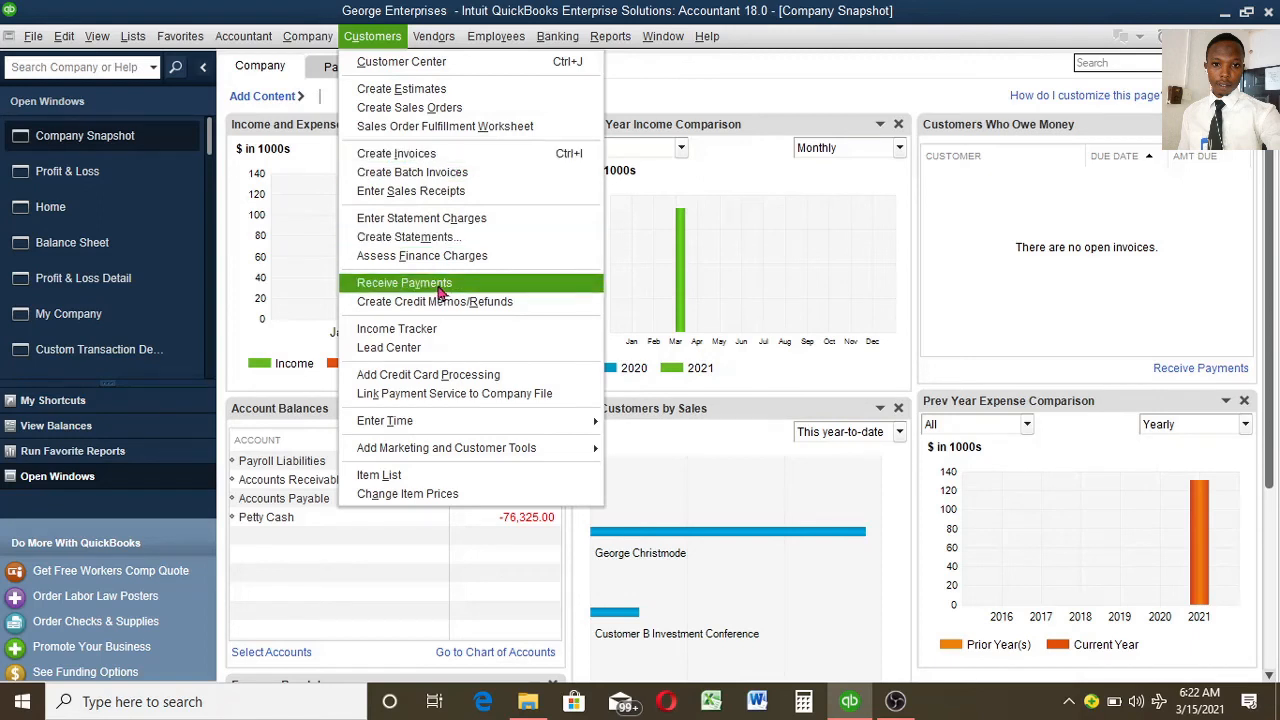
left_click(300, 212)
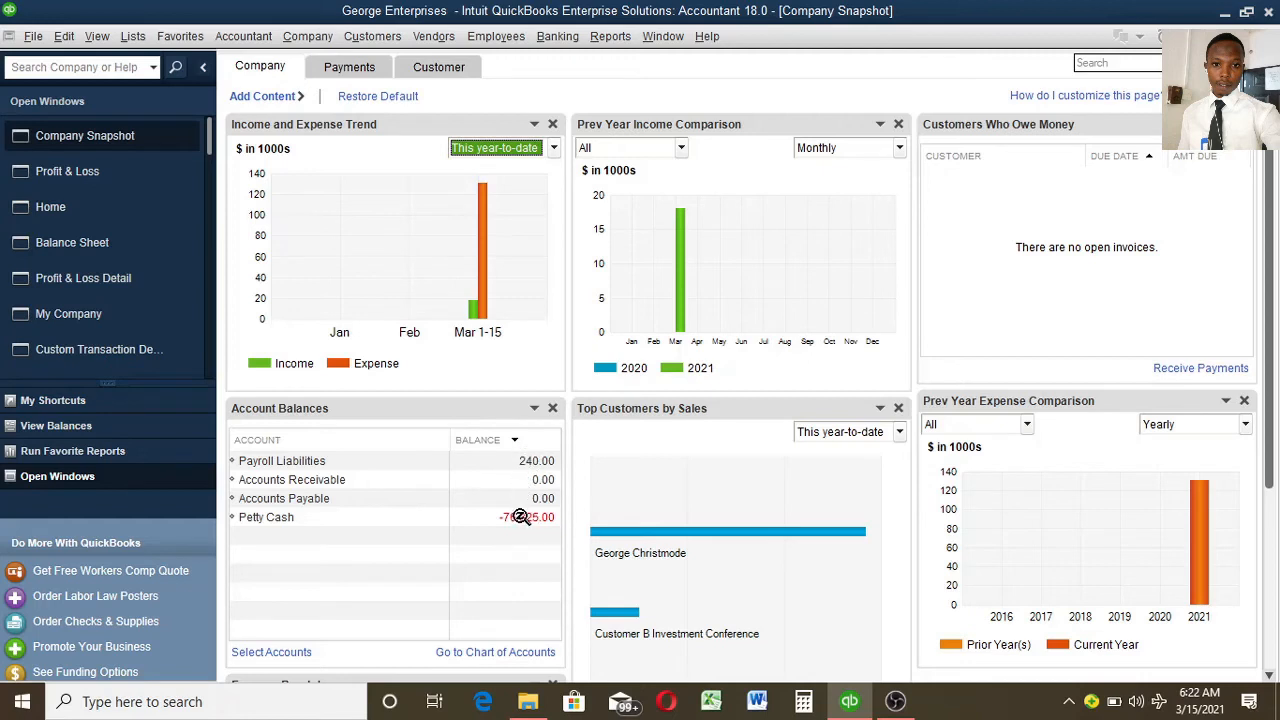
Reverse the Account Balances list's sorting by balance, and restore its descending order
left_click(517, 442)
left_click(516, 441)
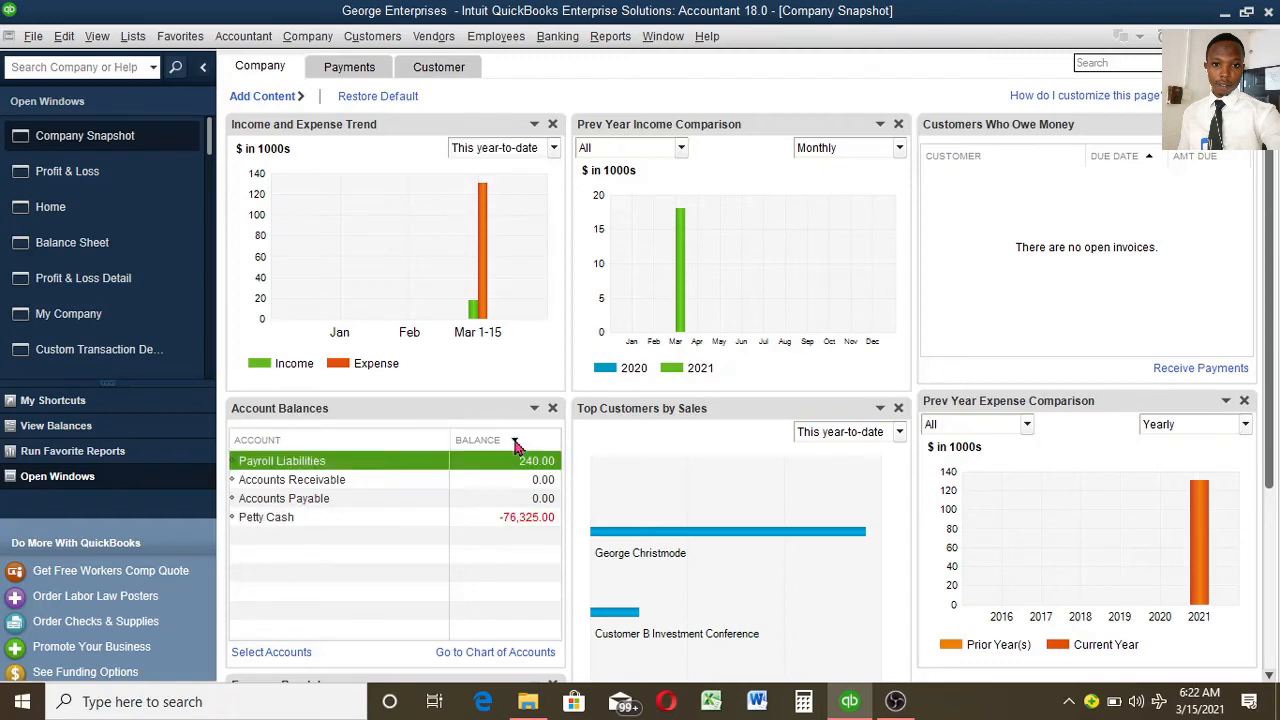
left_click(515, 443)
left_click(515, 443)
Open the transaction detail report behind the Advertising and Promotion slice of the Expense Breakdown chart
left_click(1272, 610)
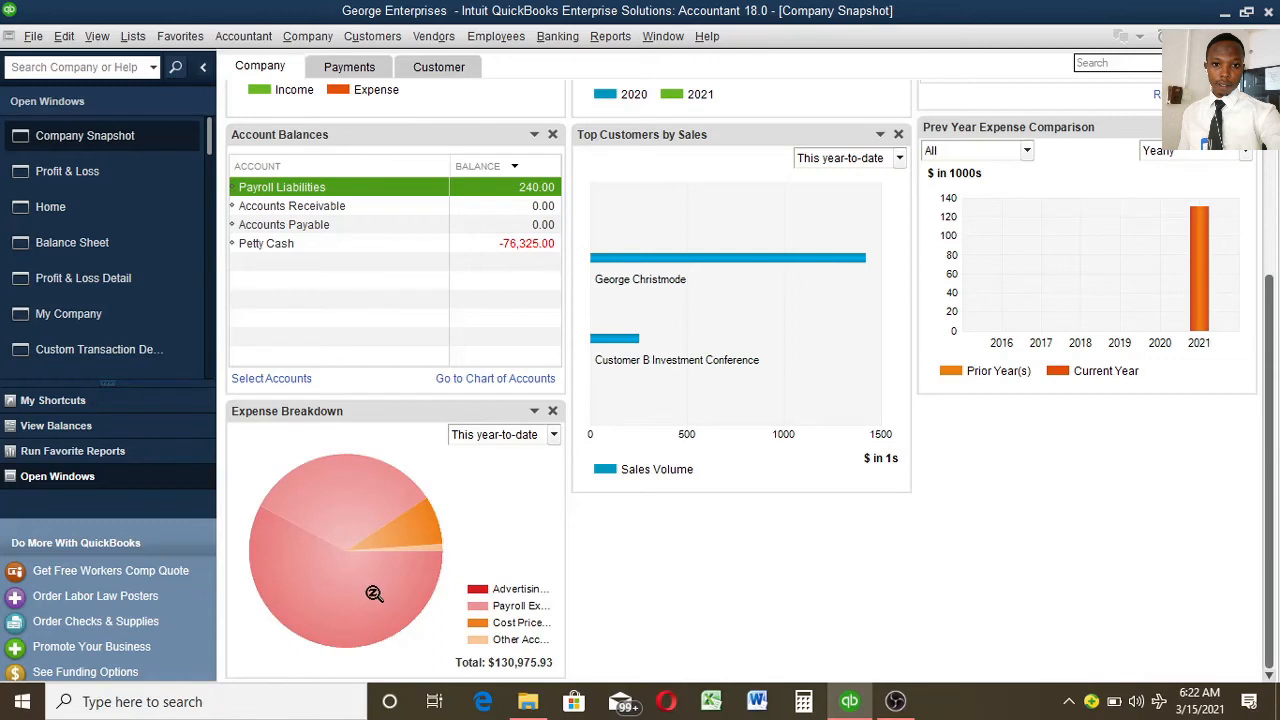
mouse_move(367, 597)
double_click(367, 597)
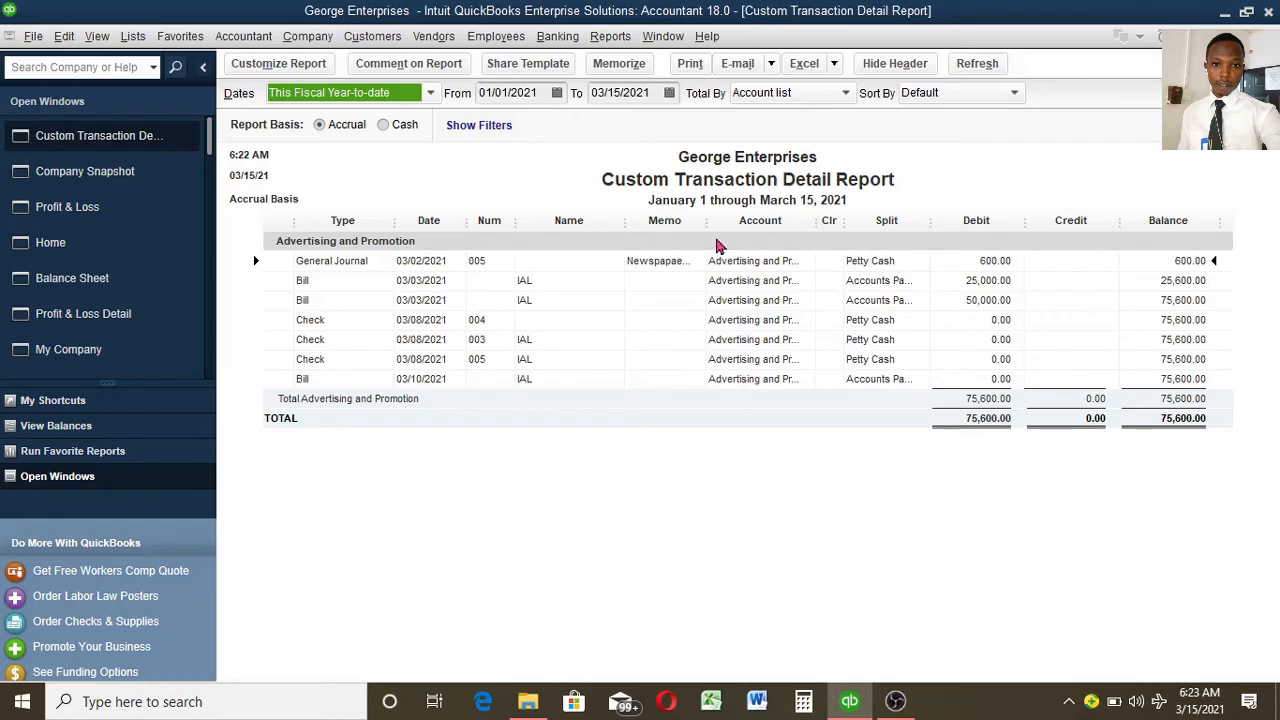
Return to the Company Snapshot and add the Income Breakdown chart to its content
left_click(155, 178)
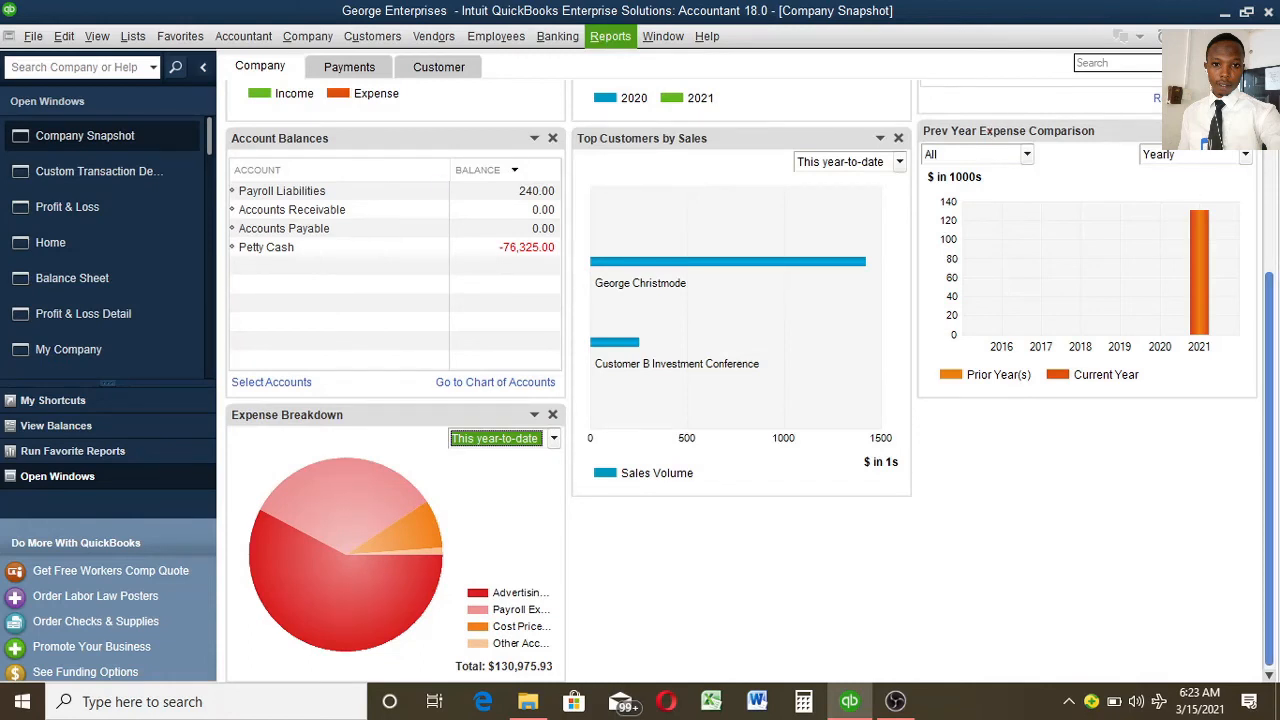
scroll(925, 246, "up", 3)
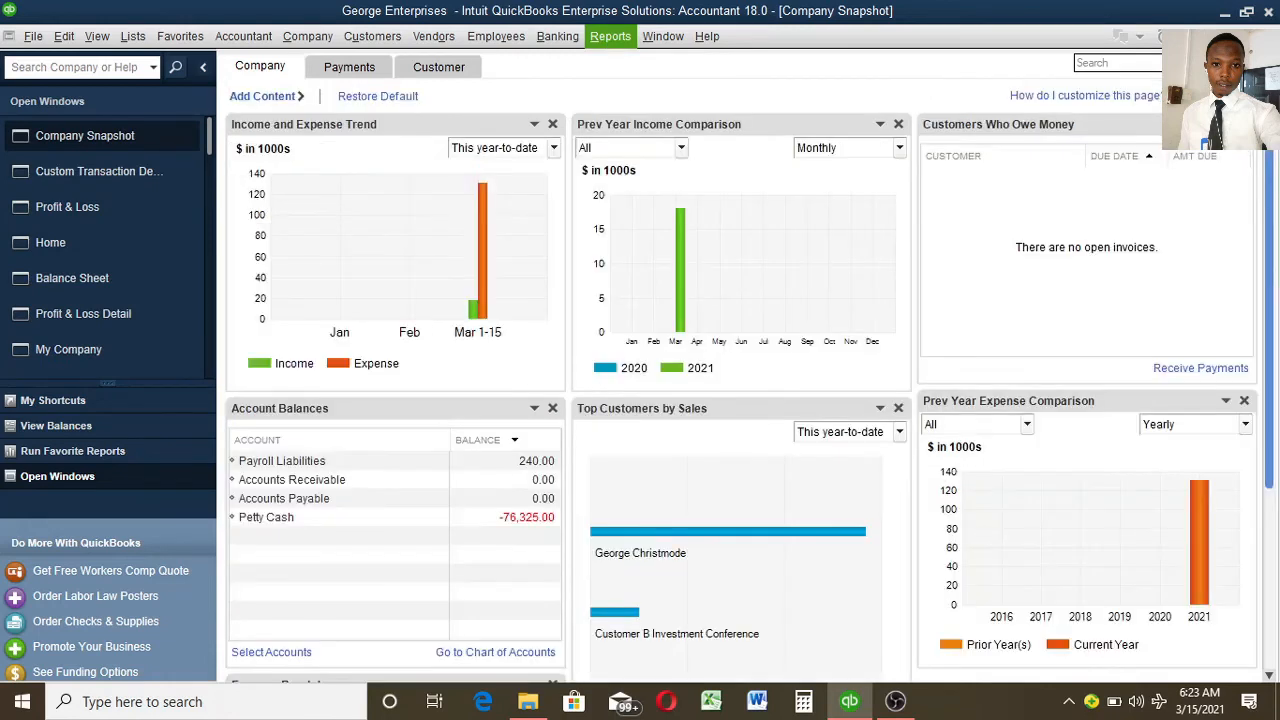
left_click(292, 100)
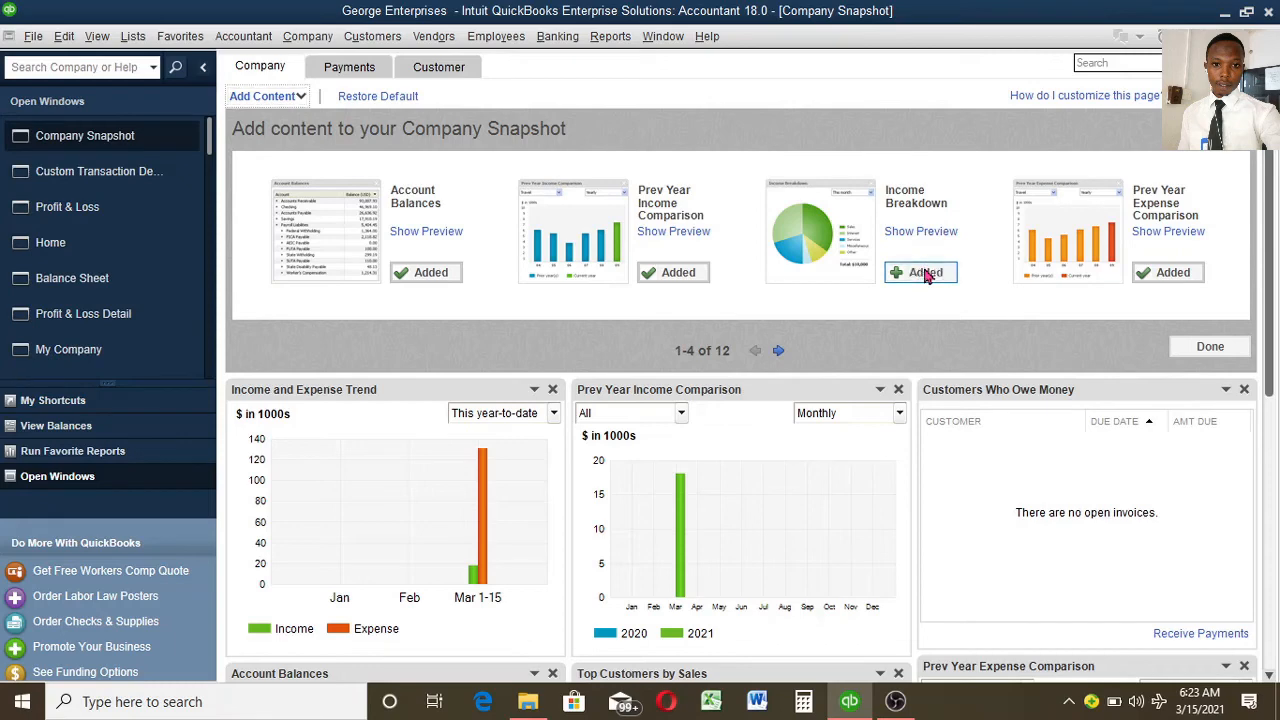
left_click(924, 274)
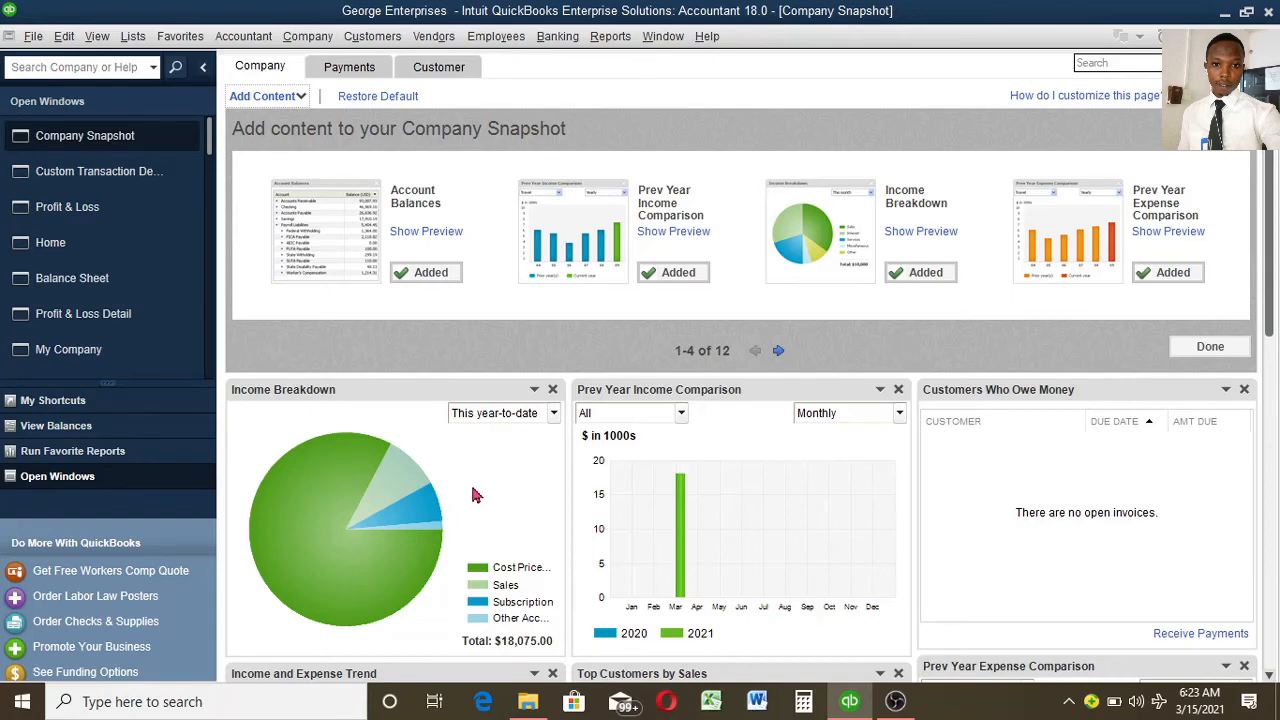
Remove the Income Breakdown chart from the Company Snapshot and confirm the removal
left_click(552, 390)
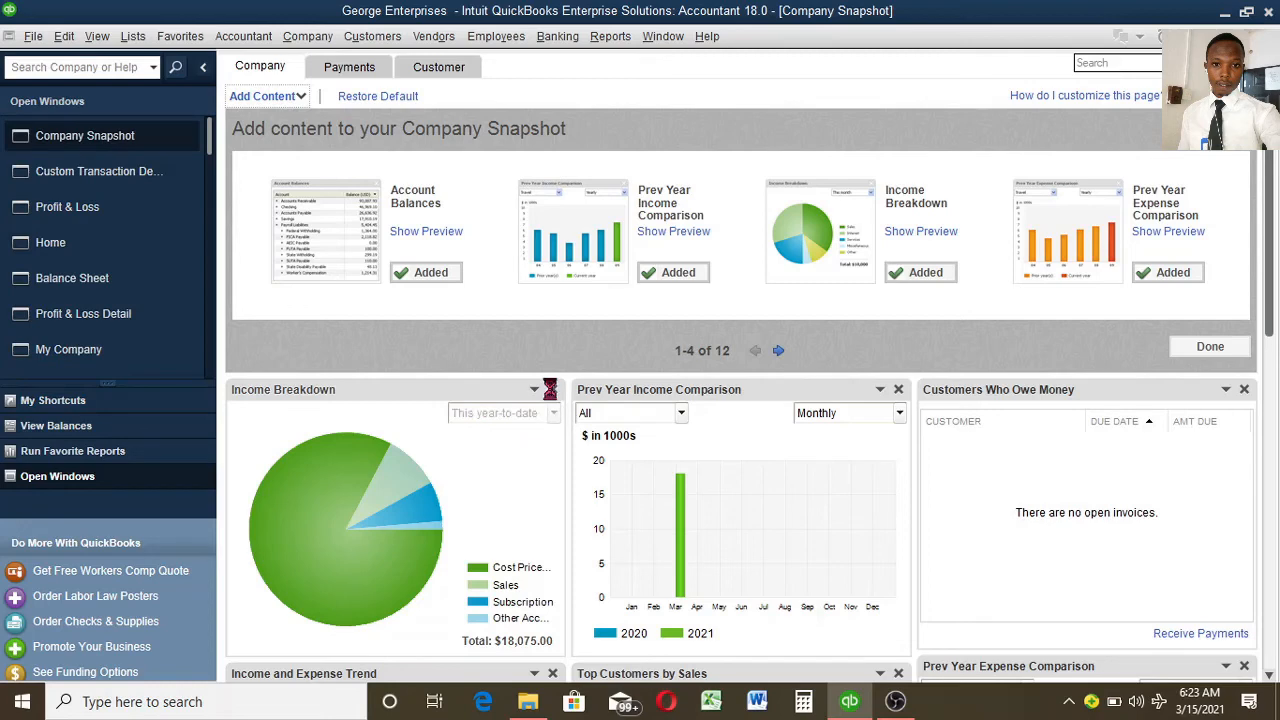
left_click(552, 391)
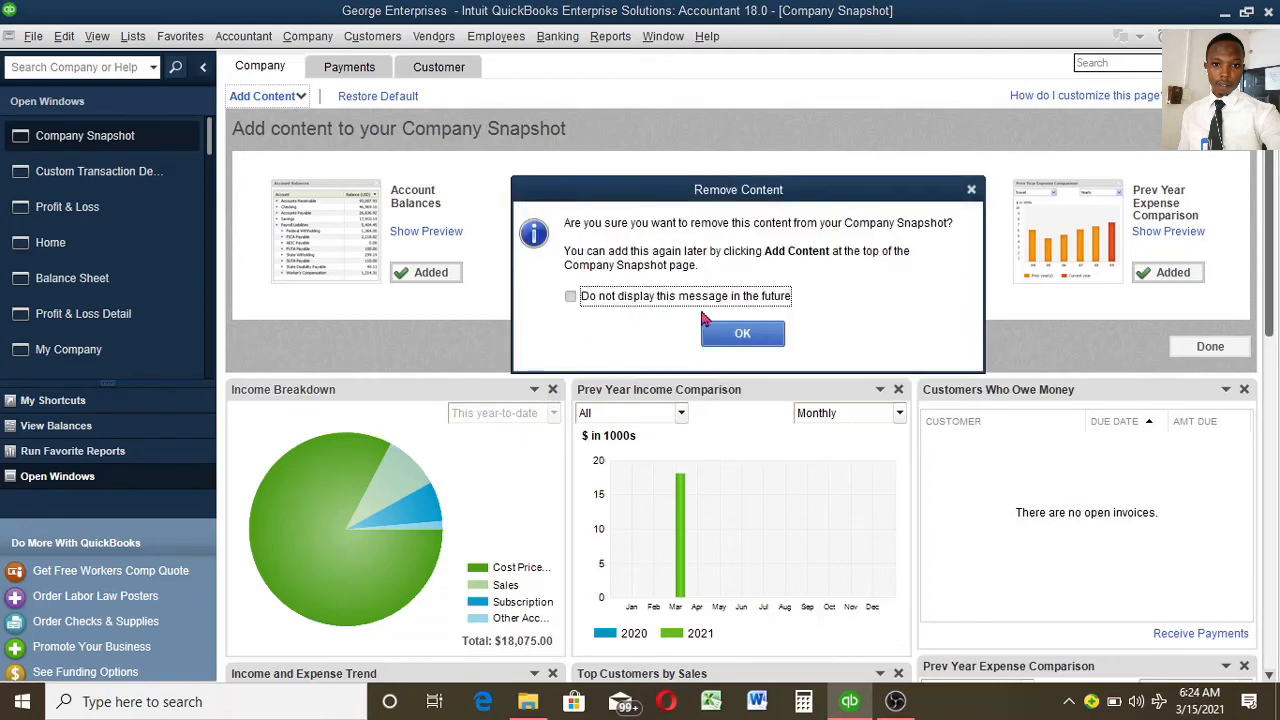
left_click(740, 336)
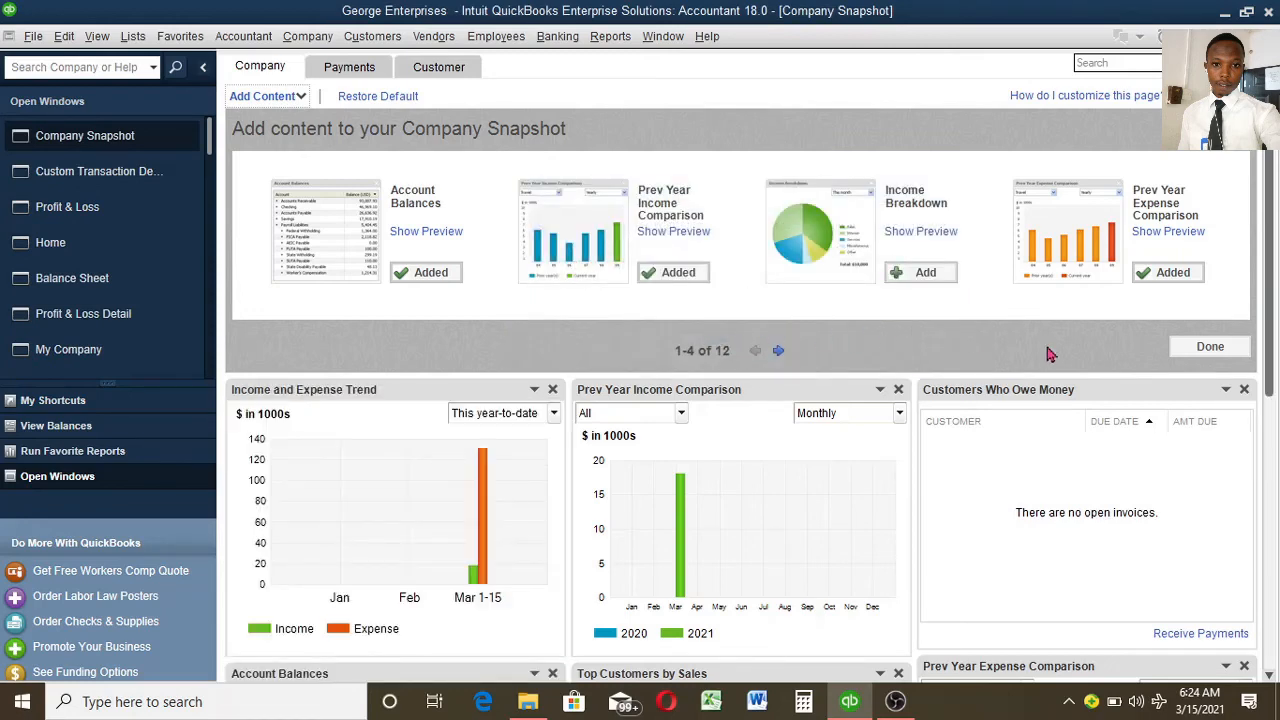
Browse the remaining content available for the Company Snapshot and check the page's print and orientation options
left_click(780, 352)
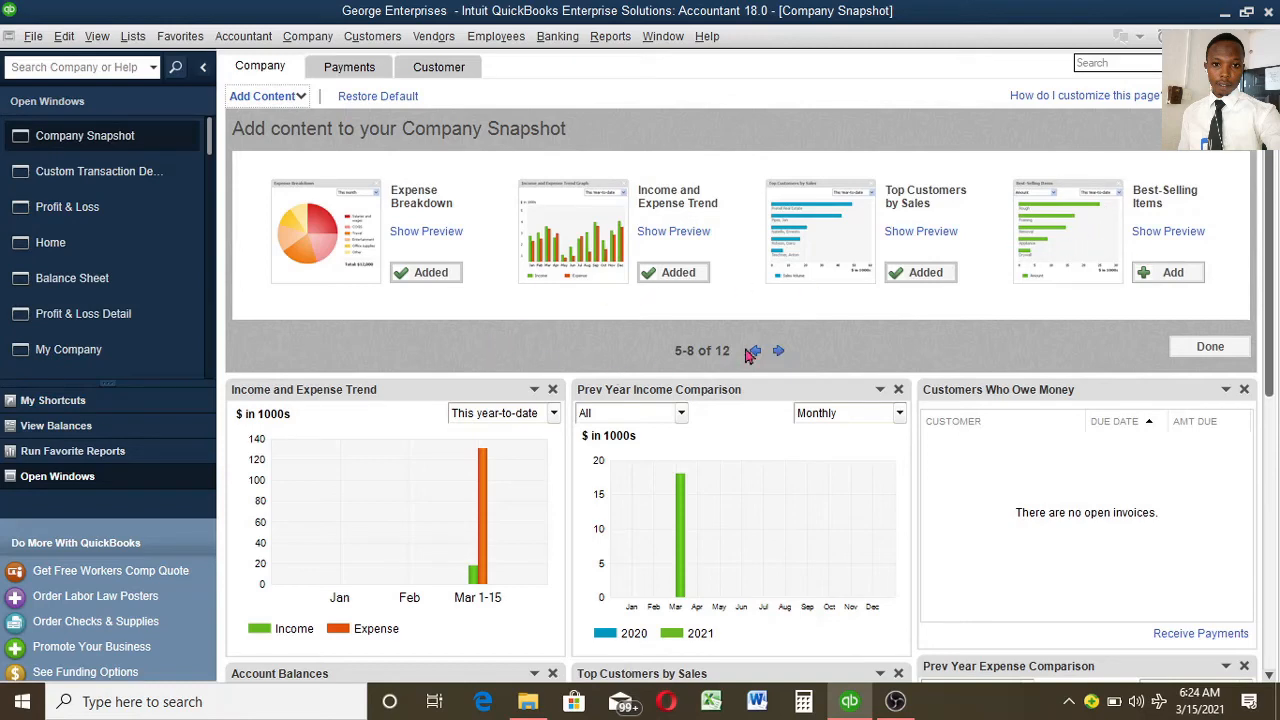
left_click(778, 352)
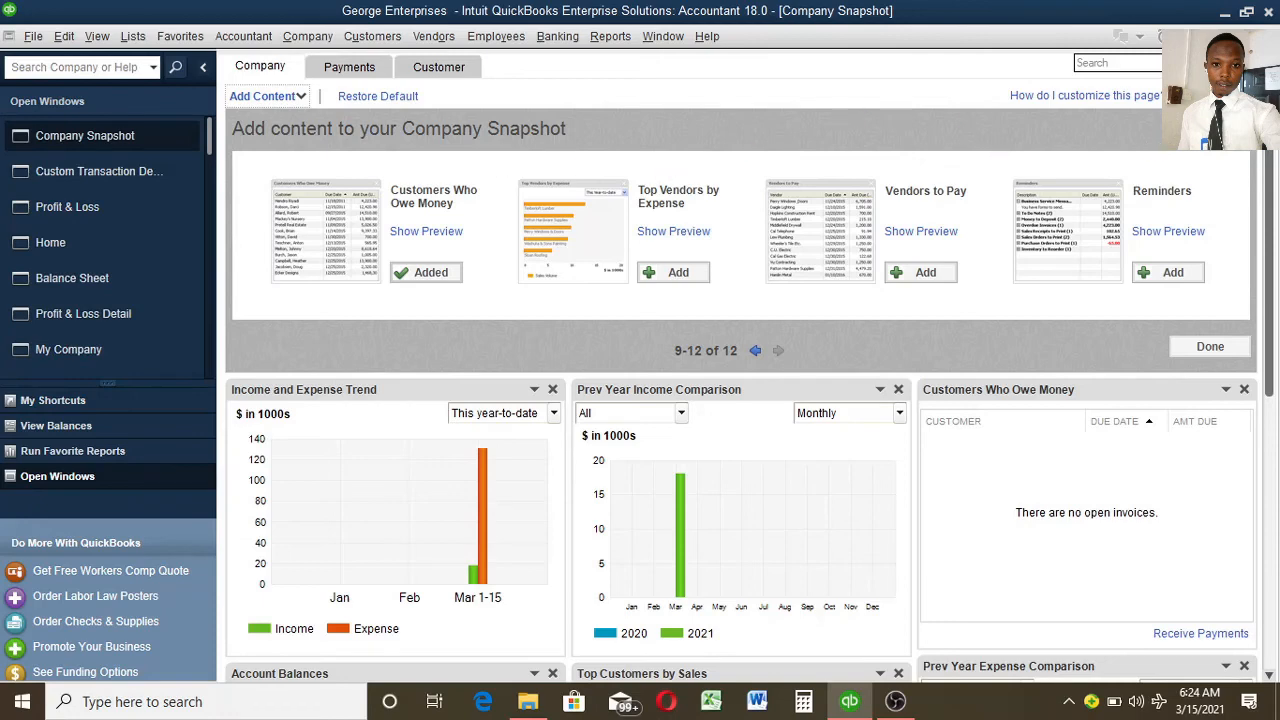
right_click(1108, 105)
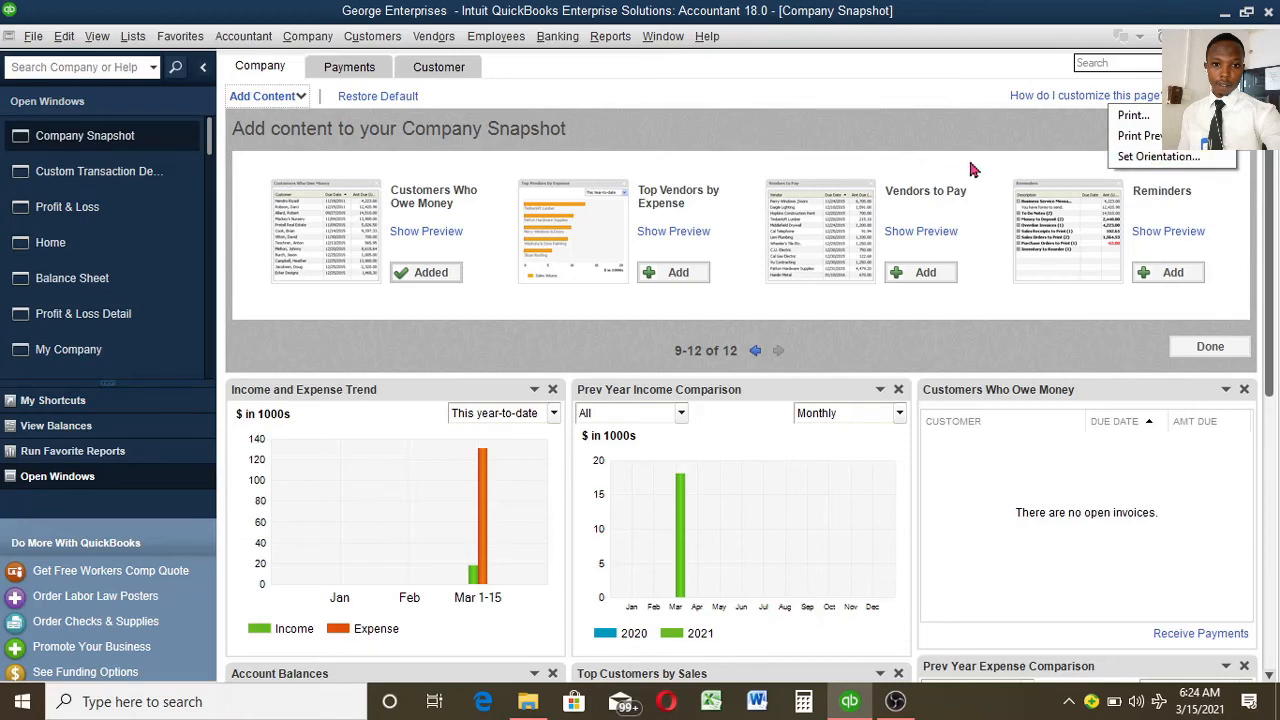
left_click(883, 123)
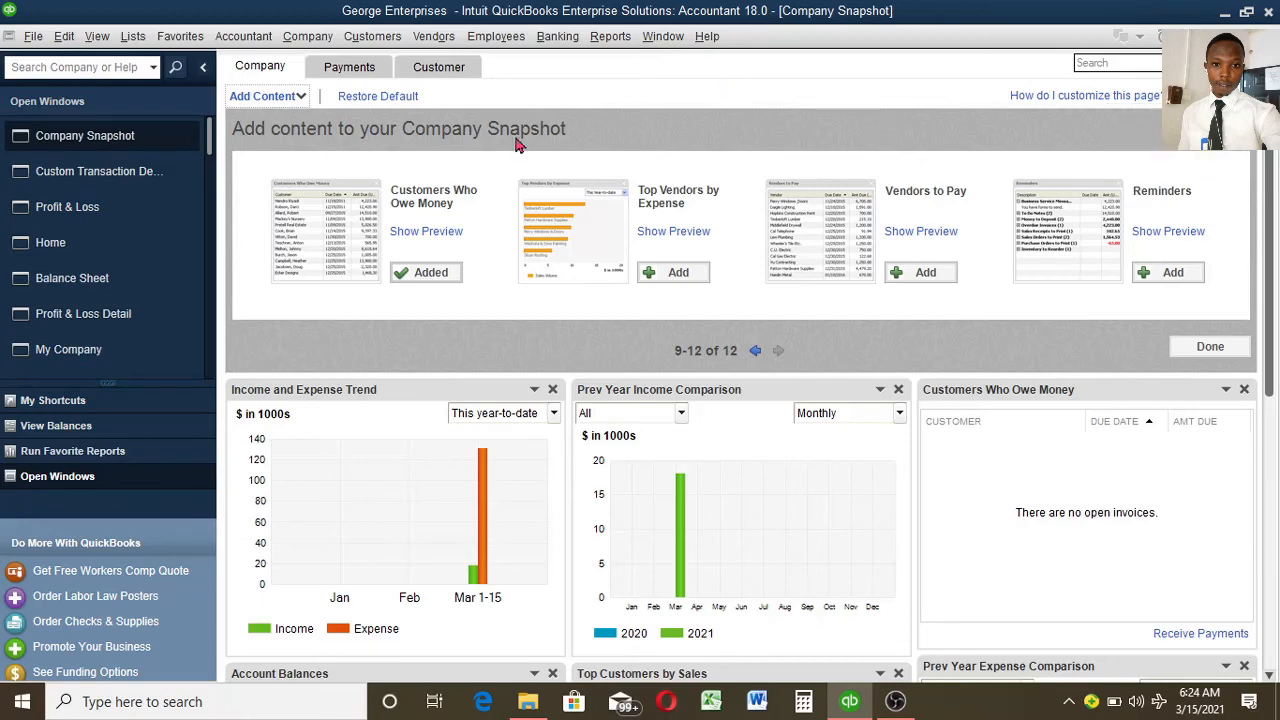
Switch to the Home window's Insights page and check the period choices of its Profit & Loss chart
left_click(143, 252)
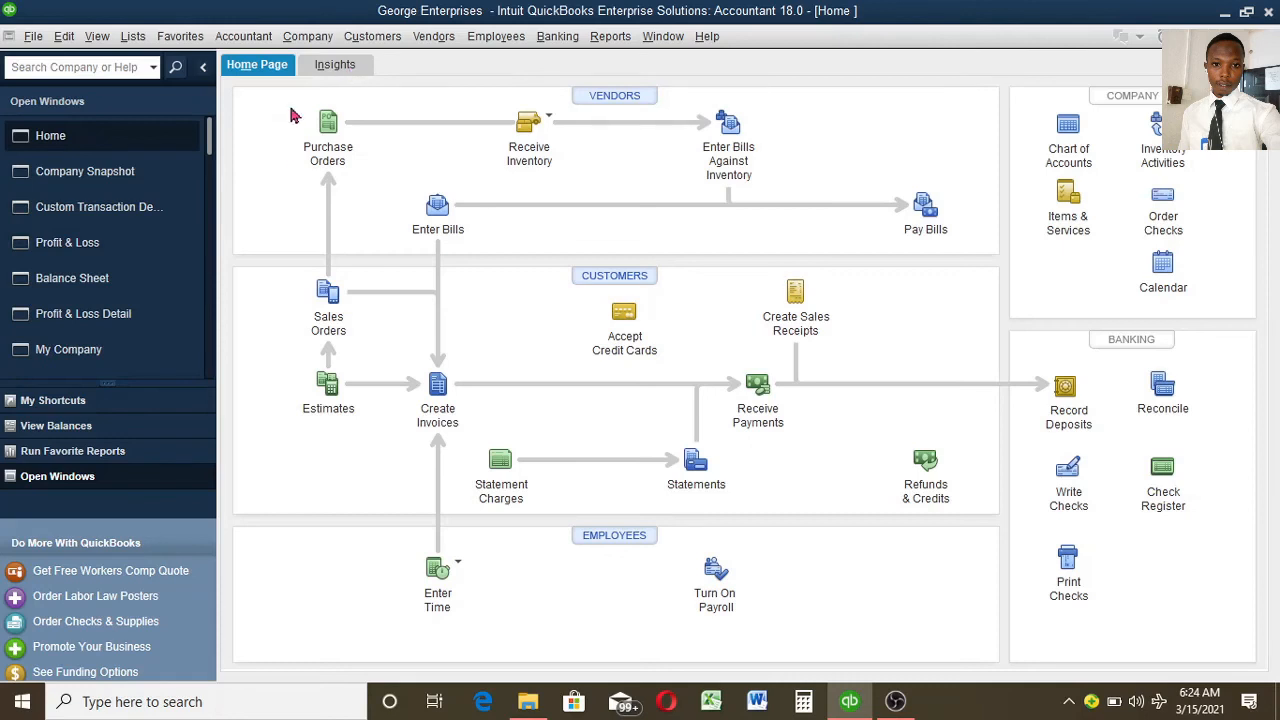
left_click(345, 68)
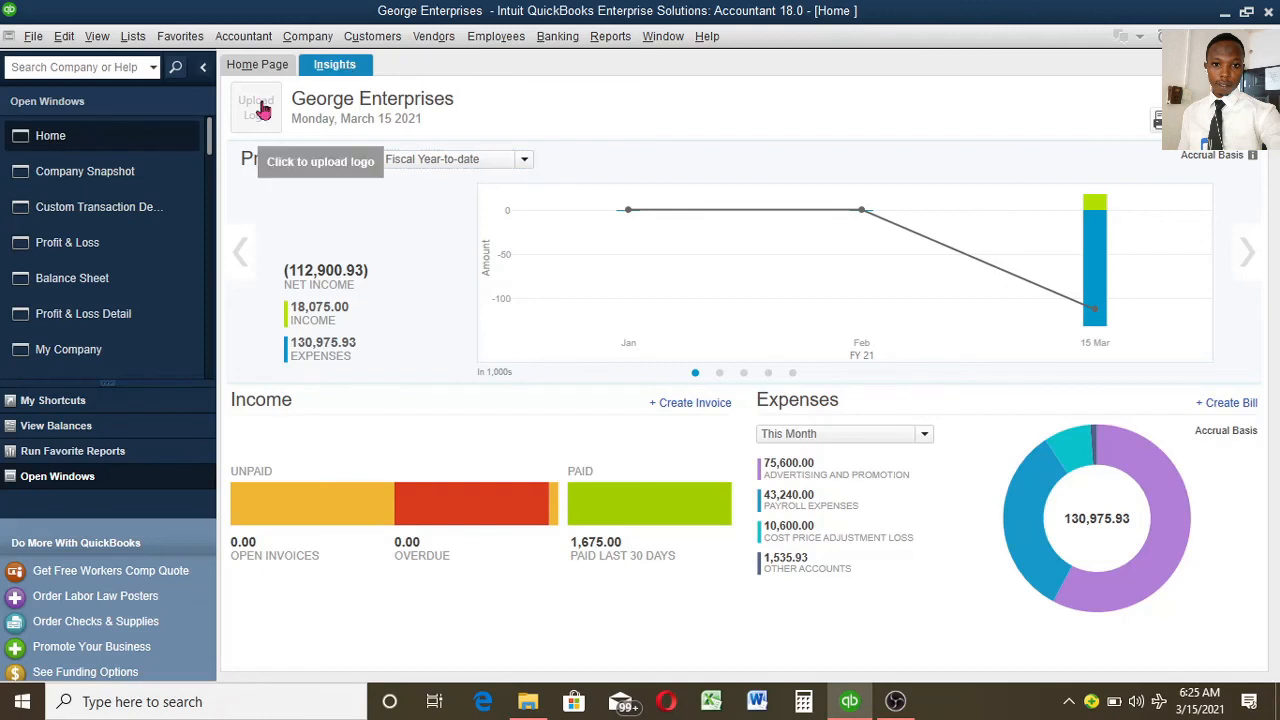
left_click(524, 163)
left_click(523, 161)
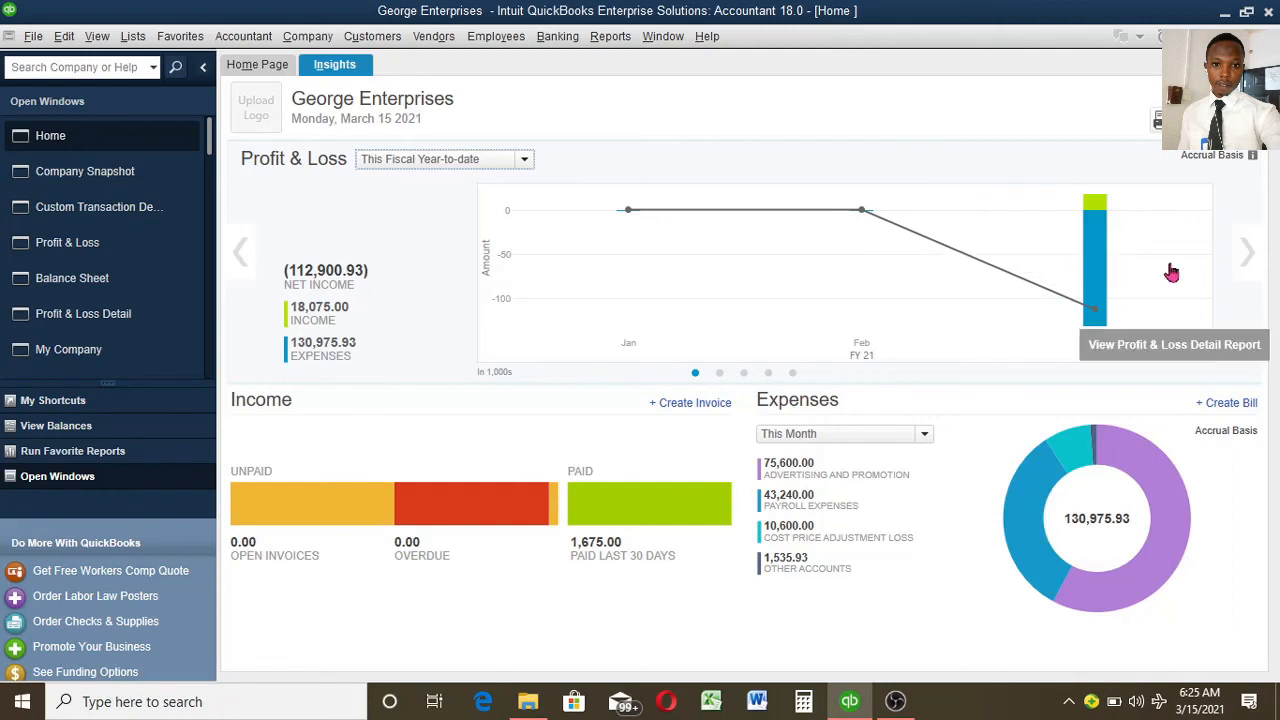
Browse the Insights charts from Profit & Loss through Prev Year Income Comparison, Top Customers by Sales and Business Growth to Net Profit Margin
left_click(1250, 253)
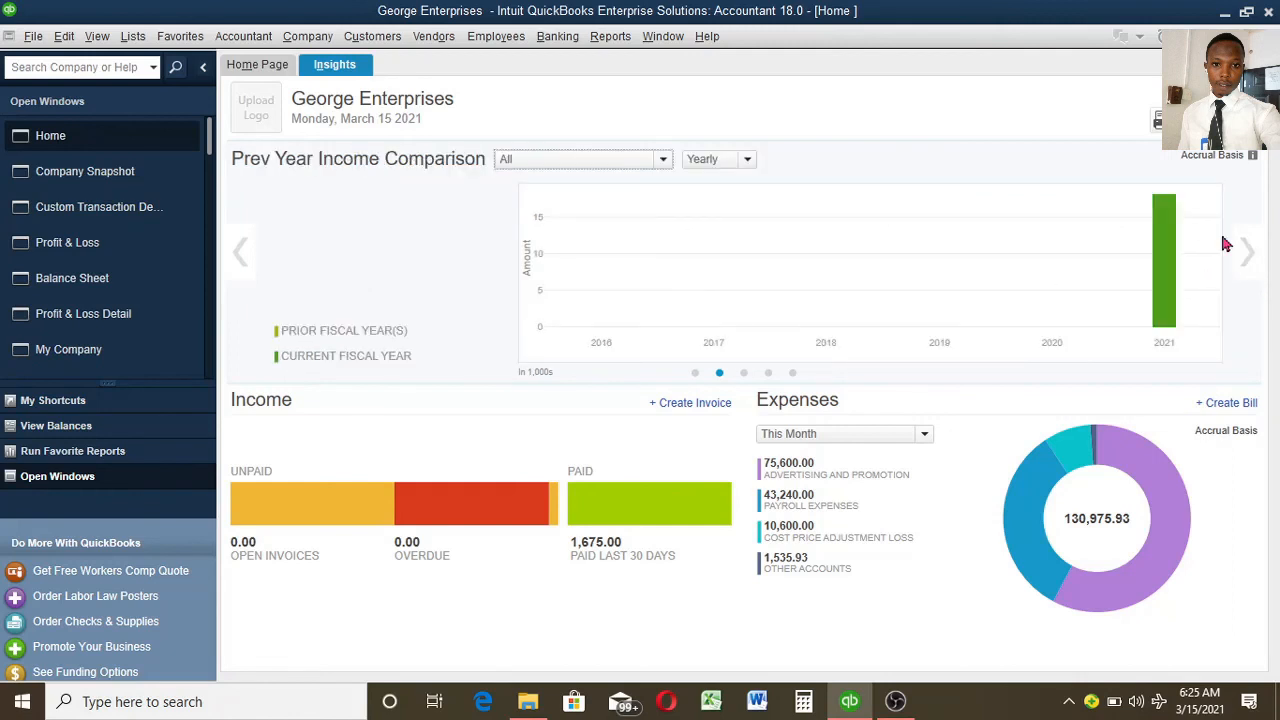
left_click(1249, 258)
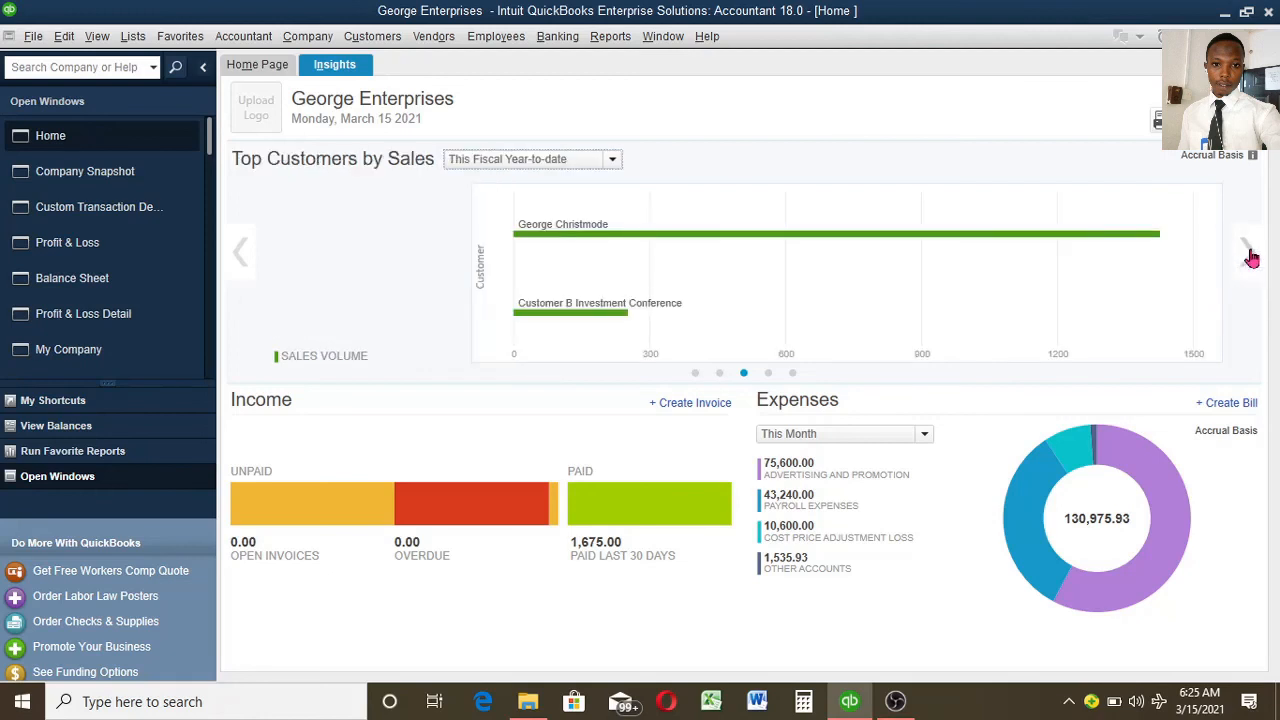
left_click(1250, 256)
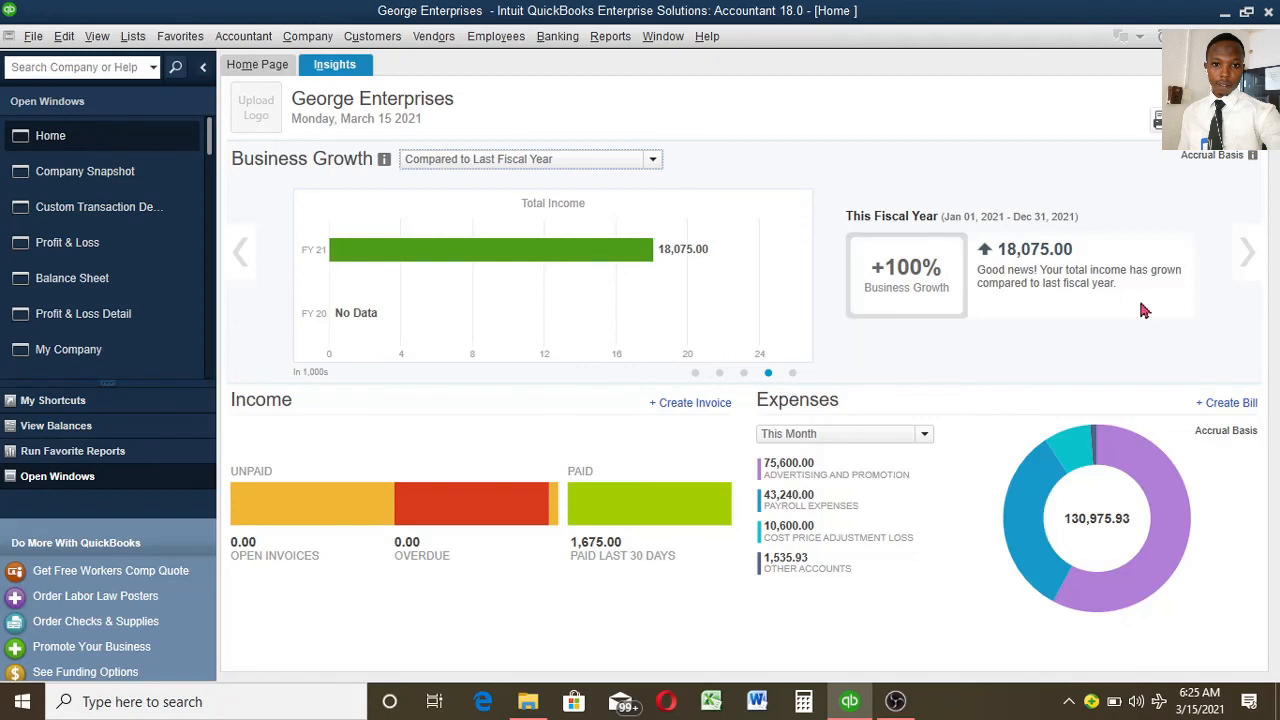
left_click(1249, 256)
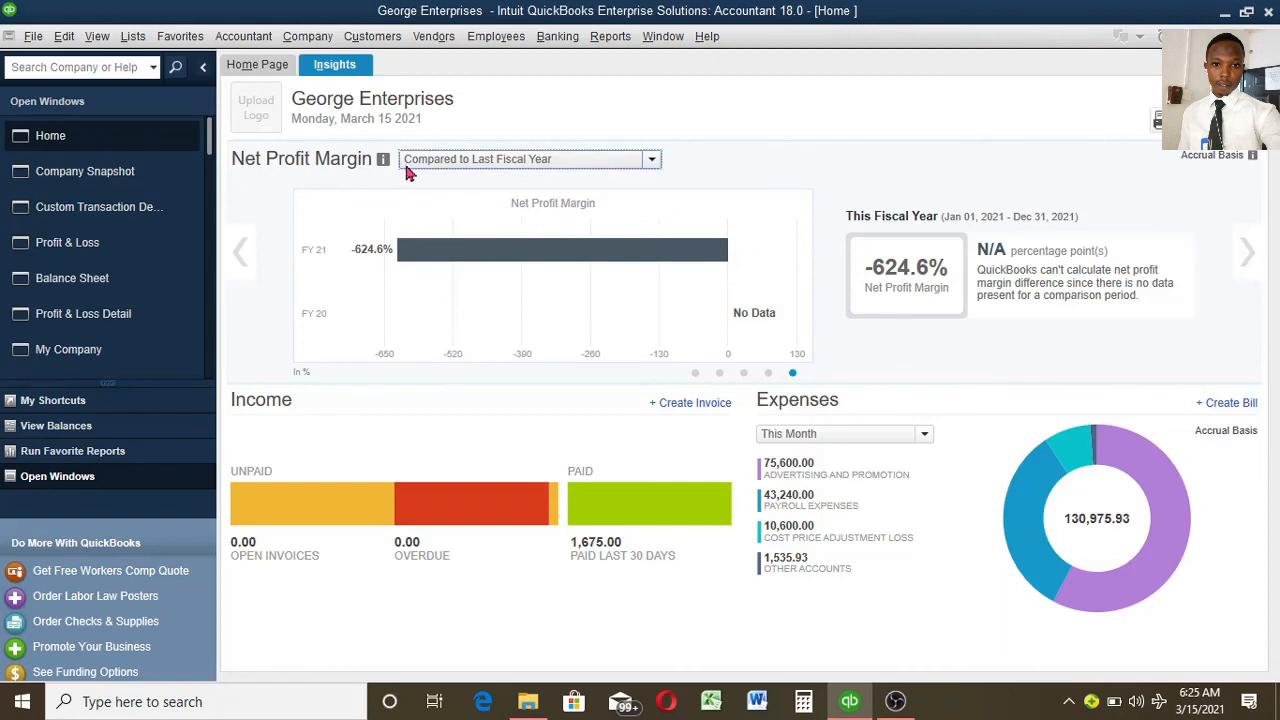
Review the comparison periods offered for the Net Profit Margin chart, keeping Compared to Last Fiscal Year
left_click(651, 162)
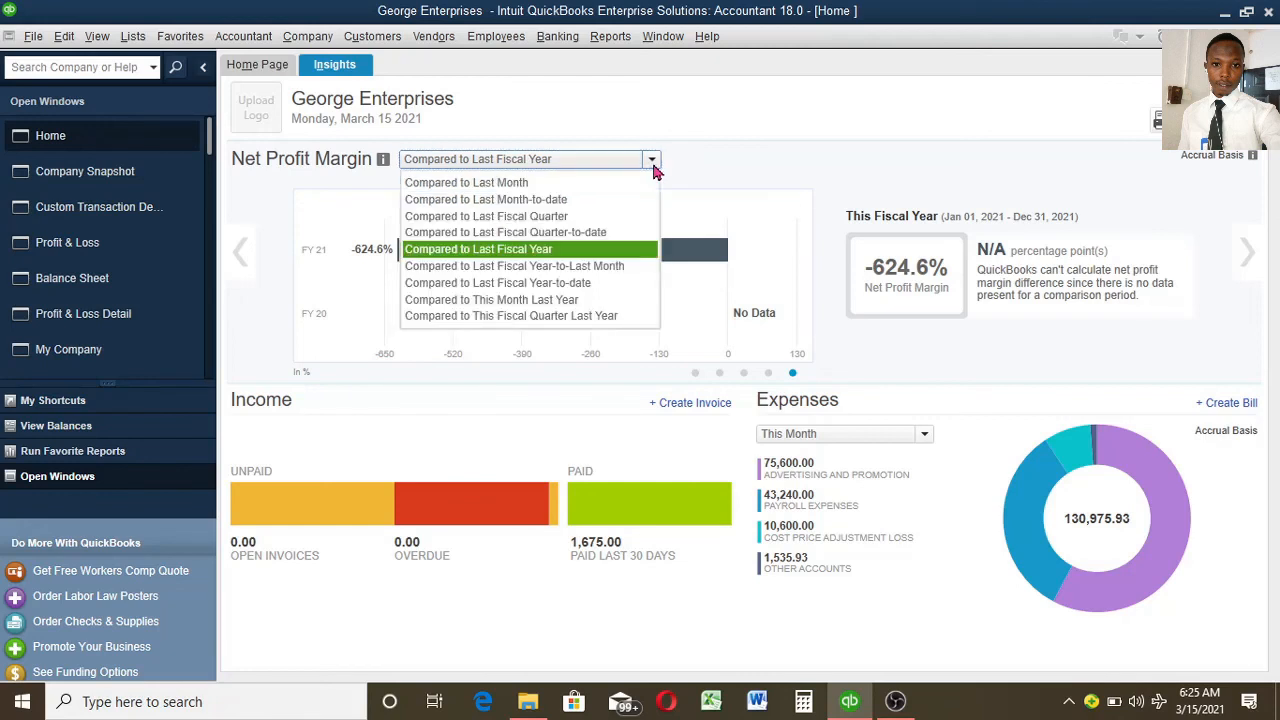
left_click(652, 165)
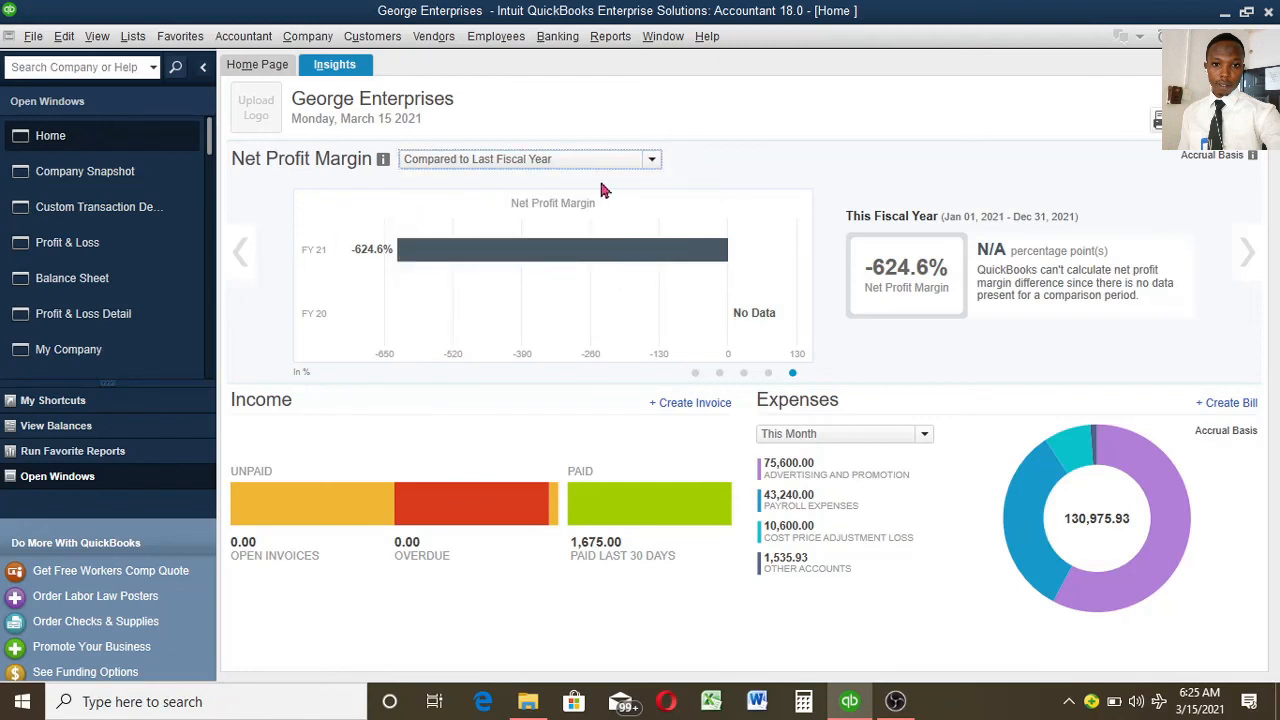
left_click(651, 162)
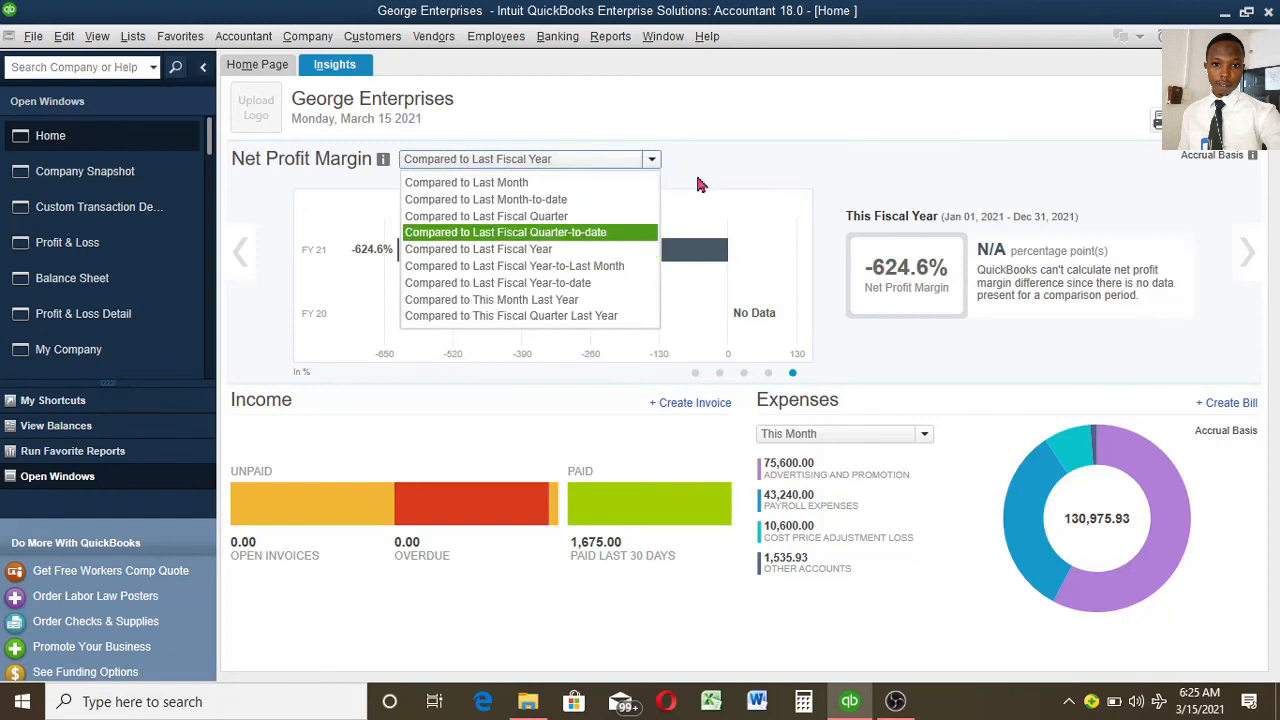
left_click(726, 162)
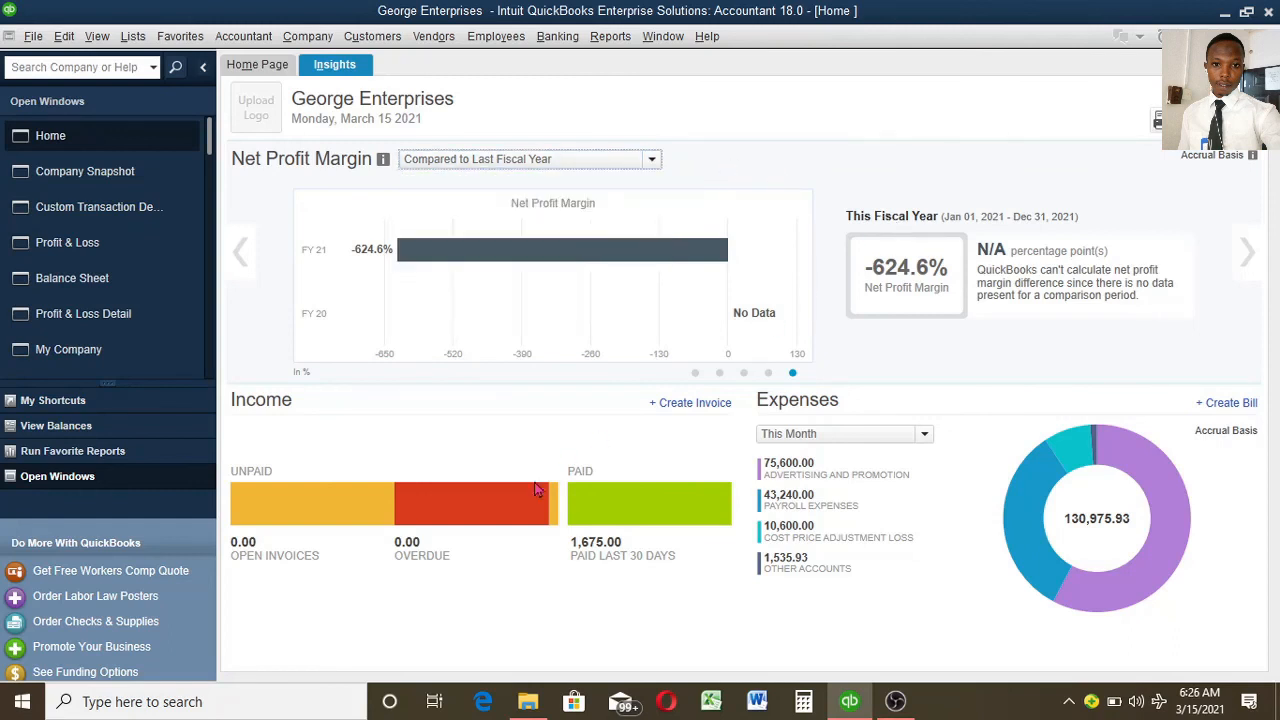
Examine the Income bars and the Expenses chart's segments on the Insights page, and return to the Home Page workflow view
mouse_move(337, 516)
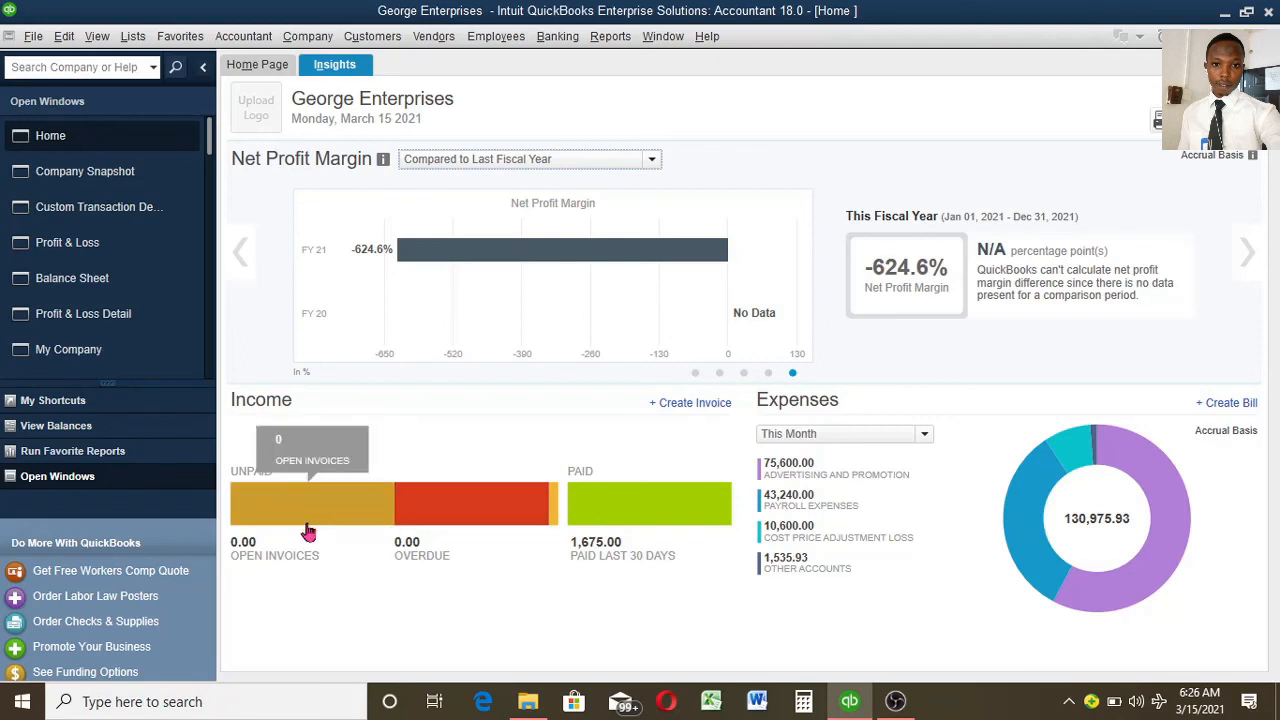
mouse_move(590, 515)
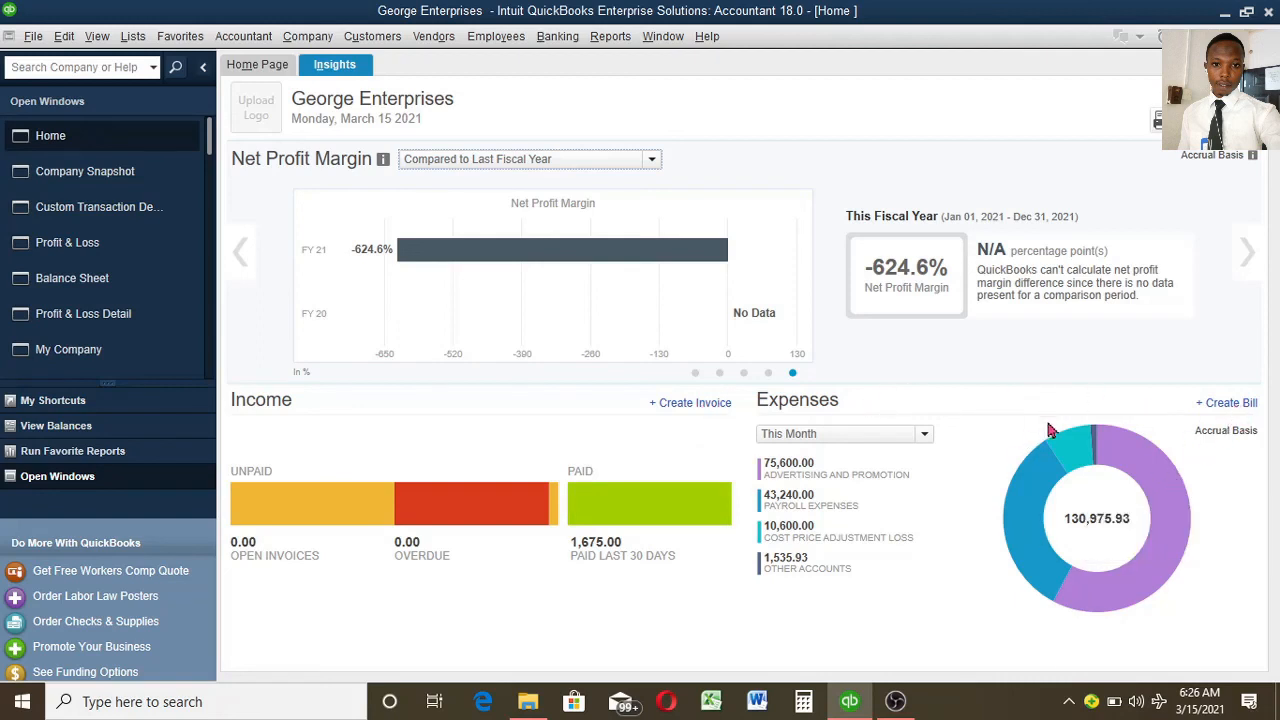
mouse_move(1021, 525)
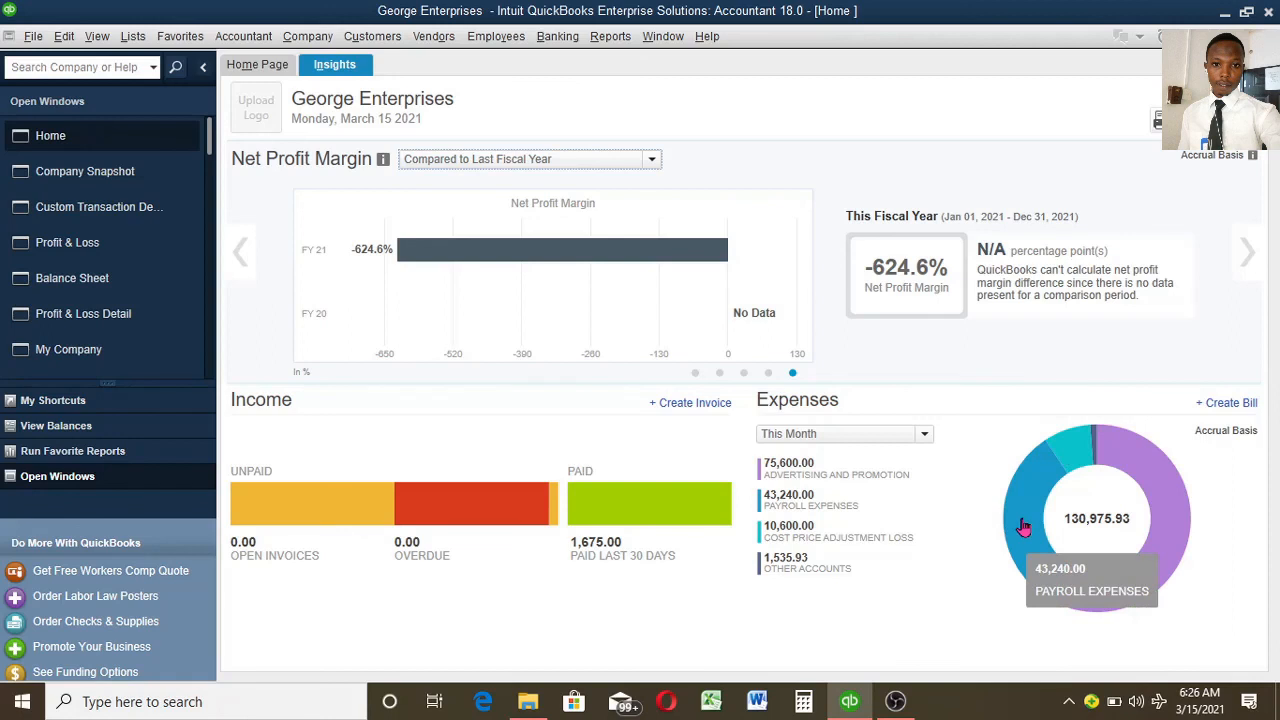
mouse_move(1080, 453)
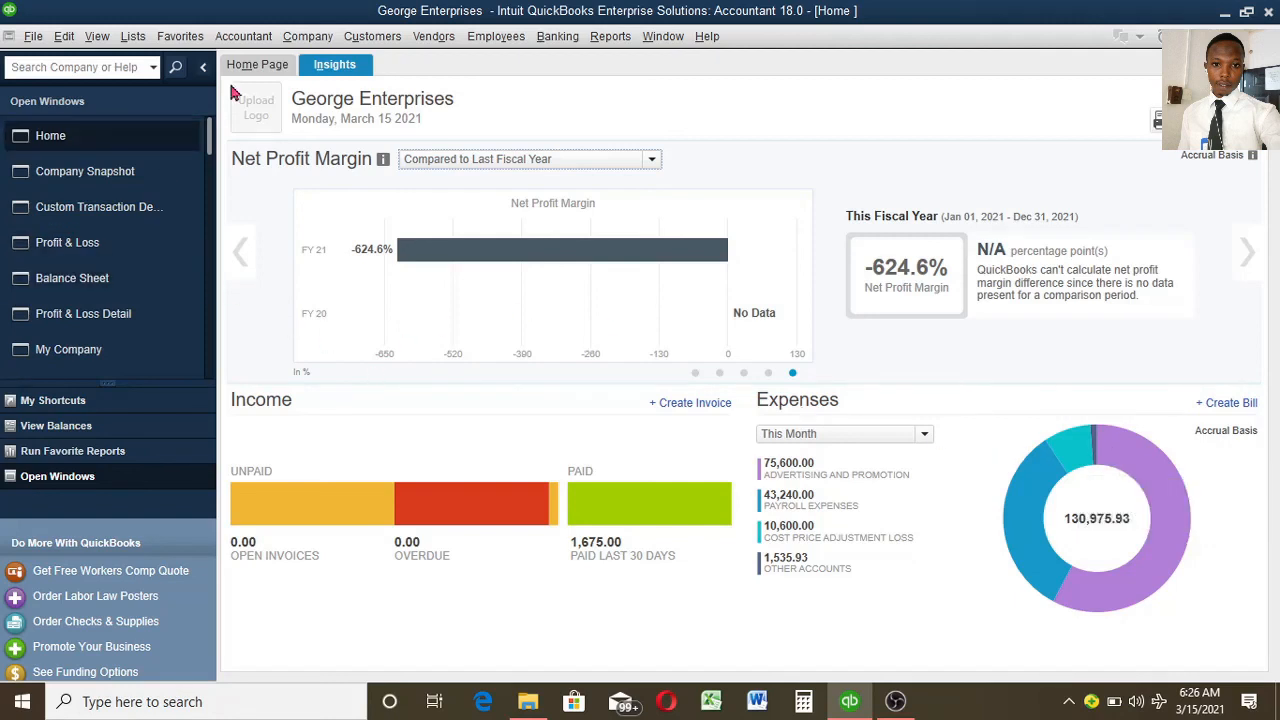
left_click(258, 70)
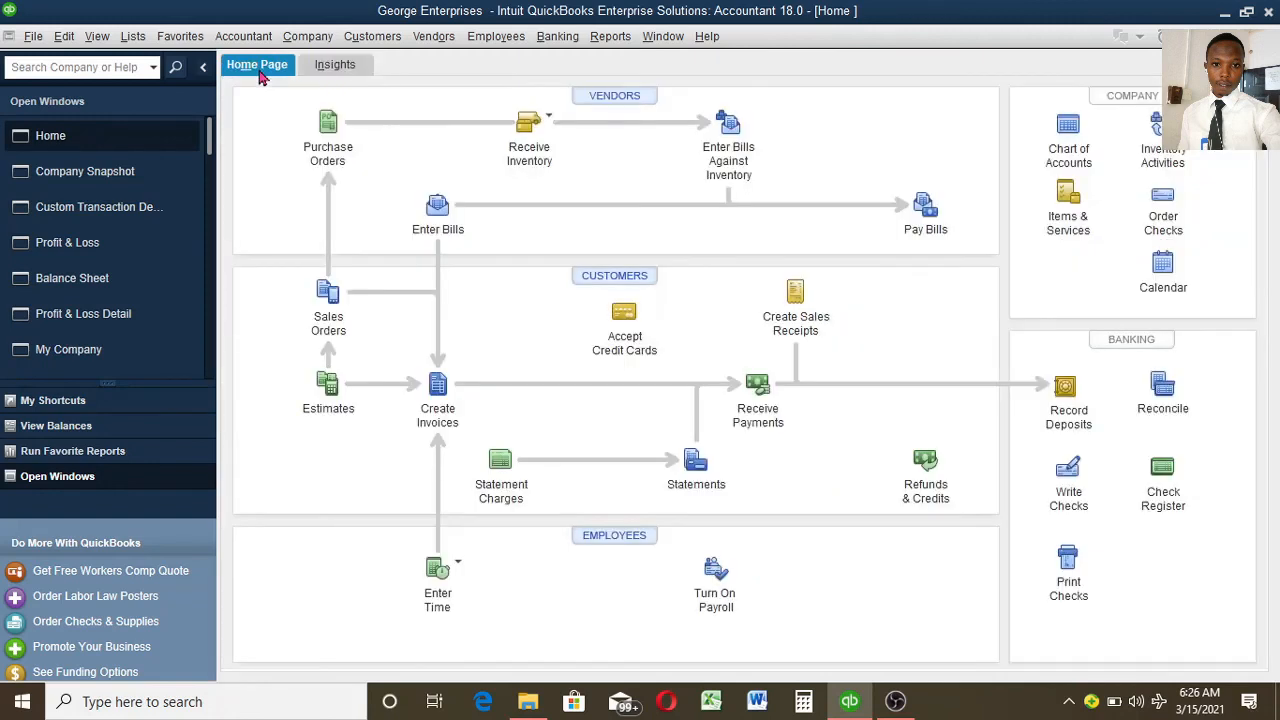